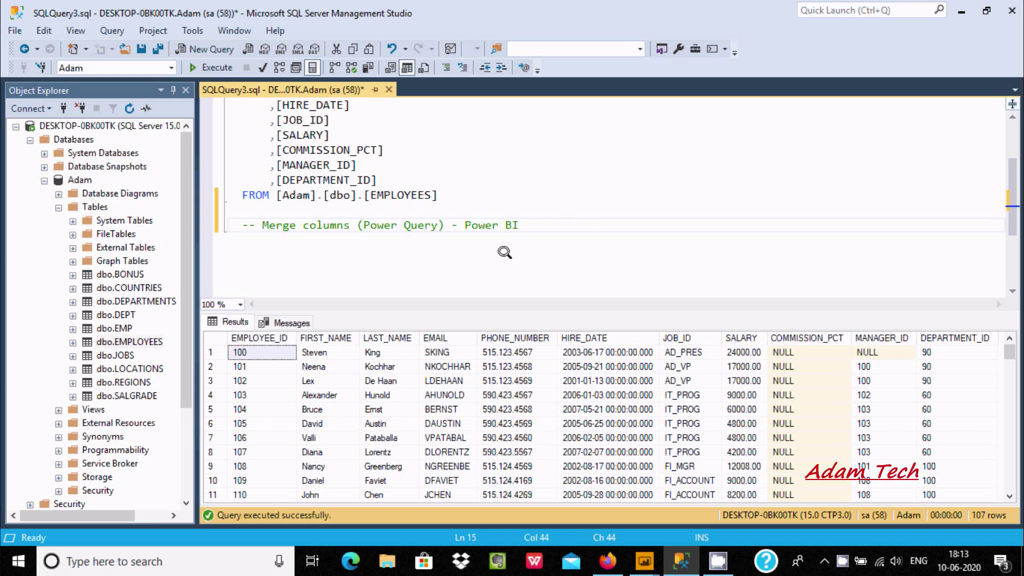
# Bring Power BI Desktop forward and launch the Power Query Editor via Transform data.
pyautogui.click(644, 561)
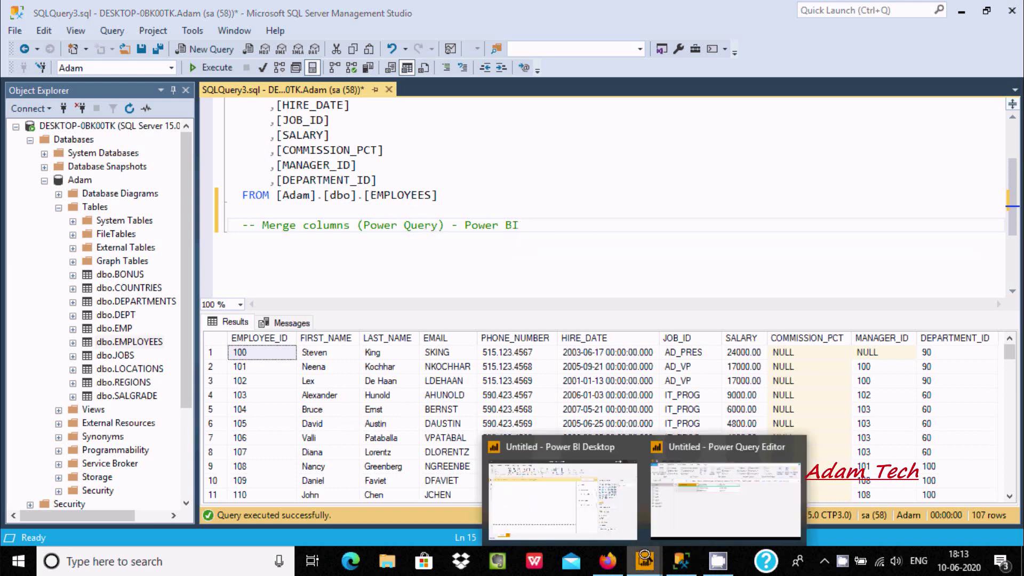
pyautogui.click(528, 484)
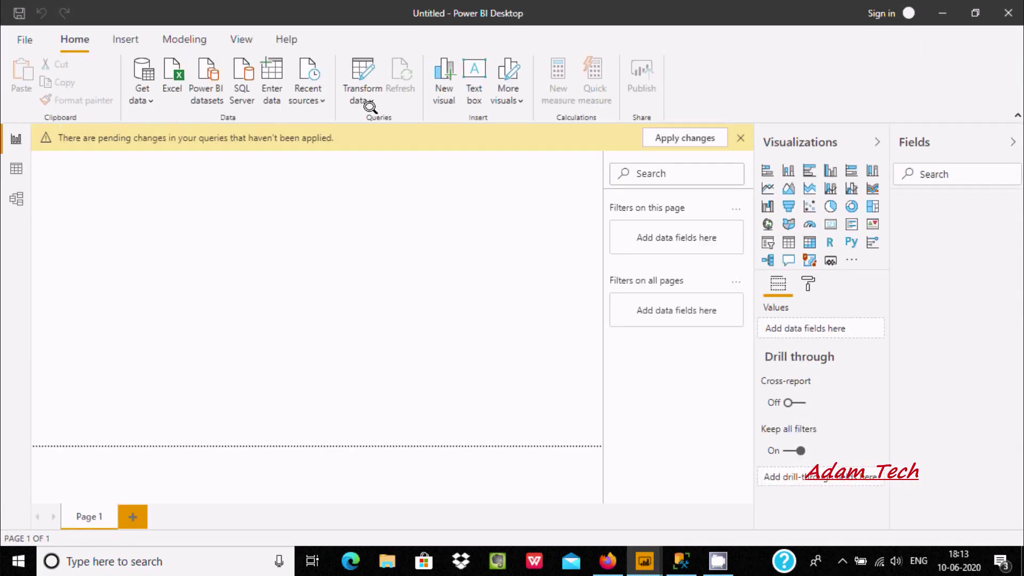
pyautogui.click(361, 100)
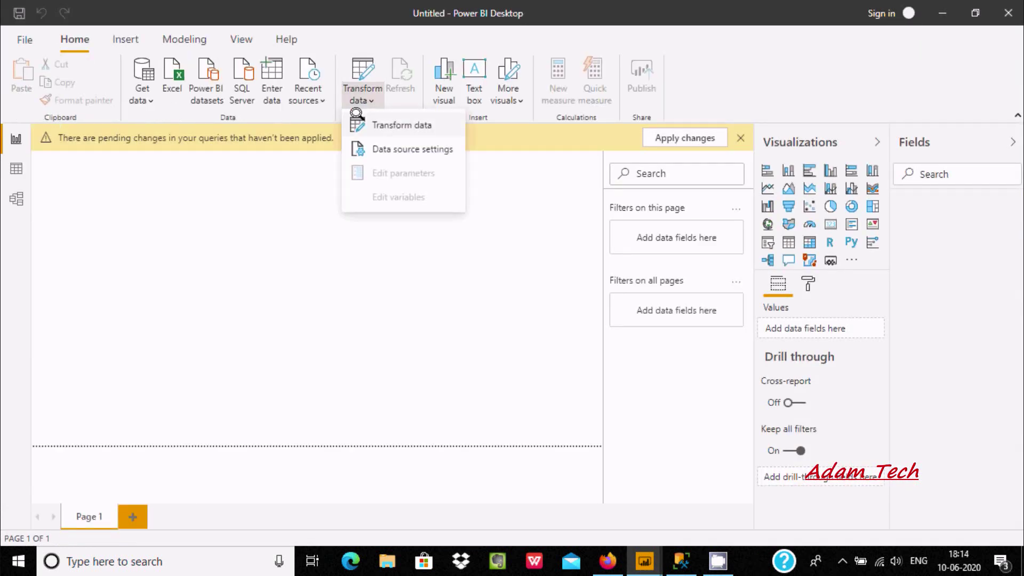
pyautogui.click(393, 124)
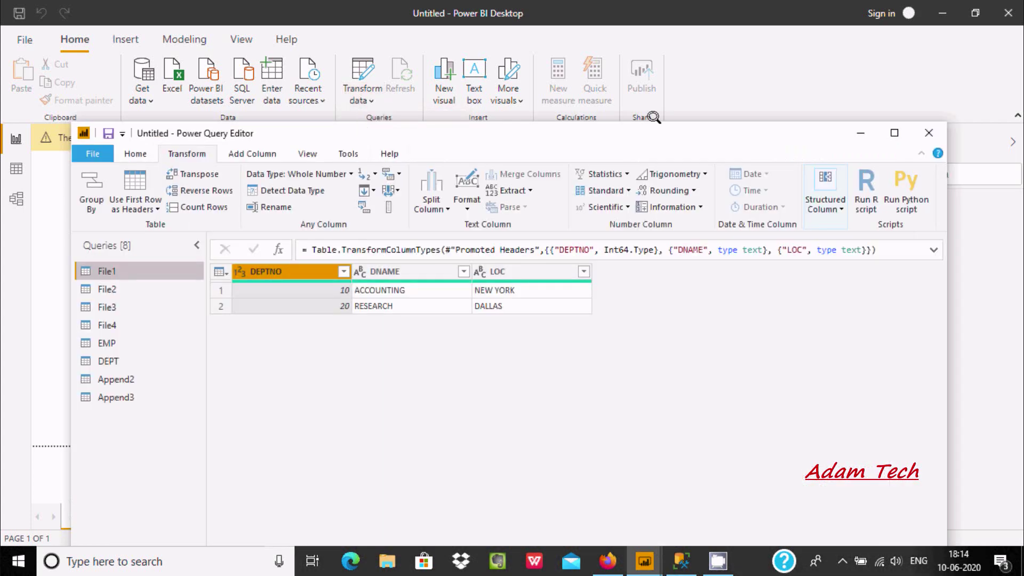
# Maximize the editor window and choose SQL Server from the Home tab's New Source list.
pyautogui.click(894, 132)
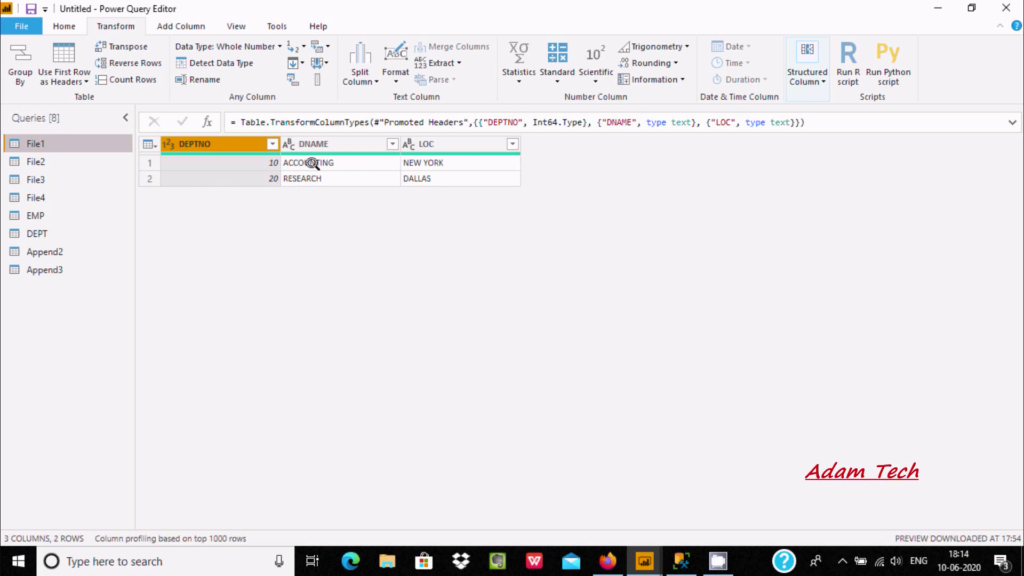
pyautogui.click(64, 26)
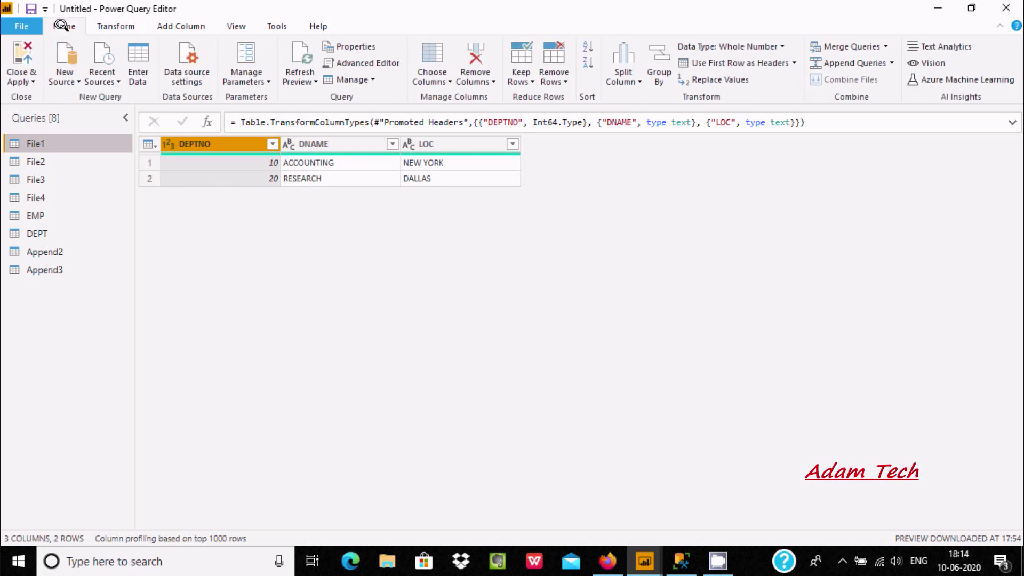
pyautogui.click(66, 77)
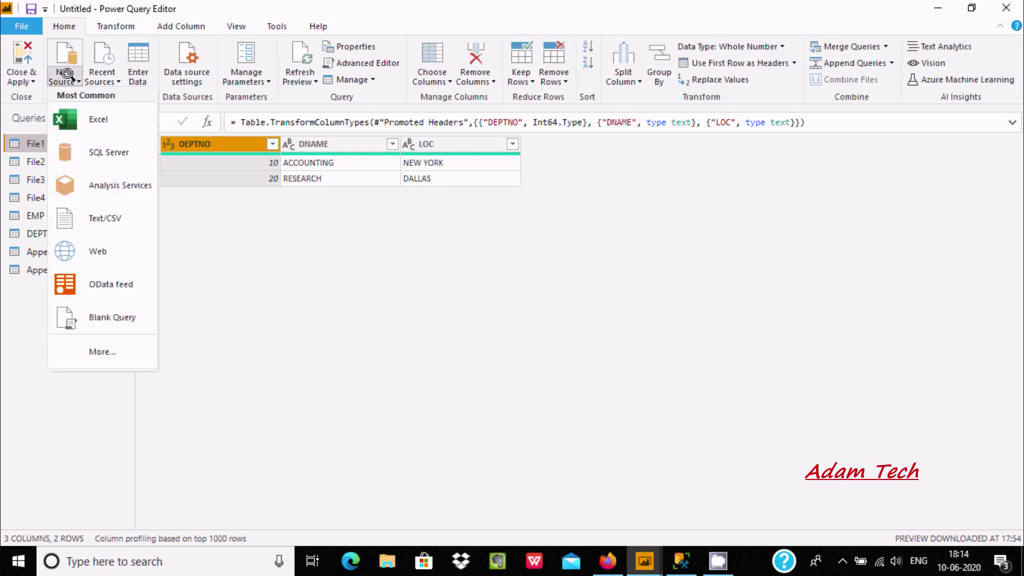
pyautogui.click(109, 152)
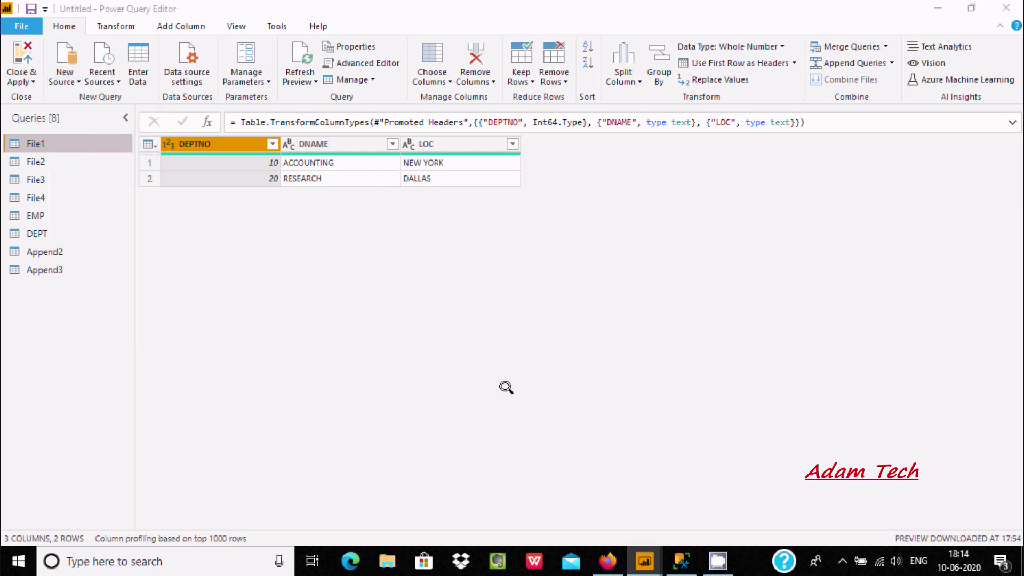
# Return to Management Studio and select Steven in the FIRST_NAME results column.
pyautogui.click(680, 561)
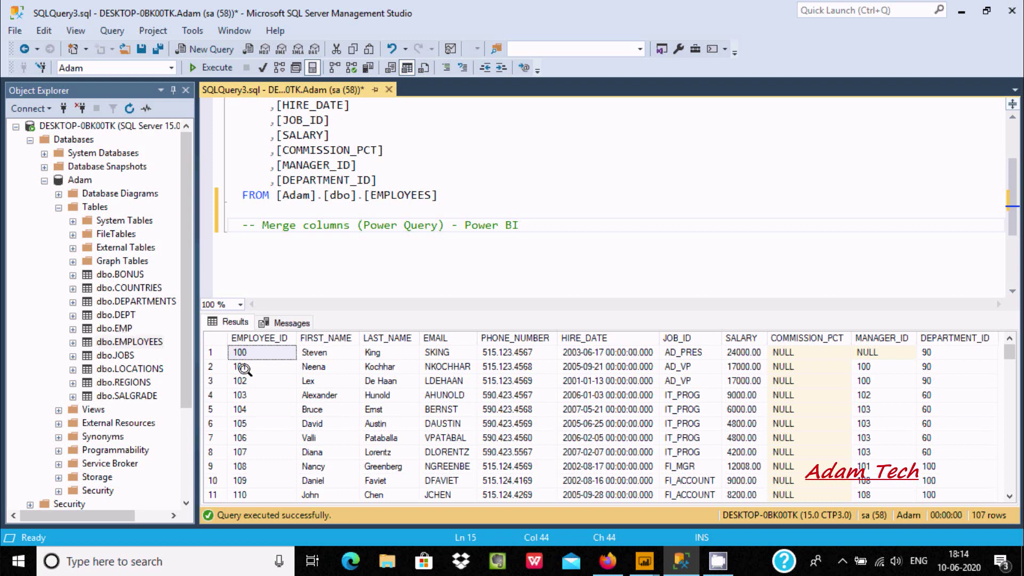
pyautogui.click(320, 352)
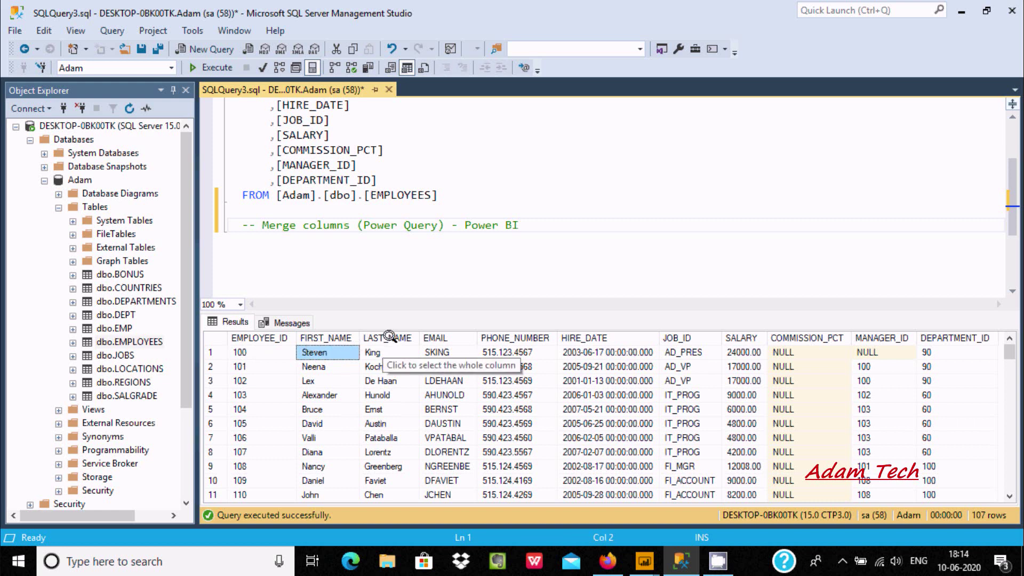
# Enter server localhost and database Adam in the SQL Server database dialog, checking SSMS for details.
pyautogui.click(645, 560)
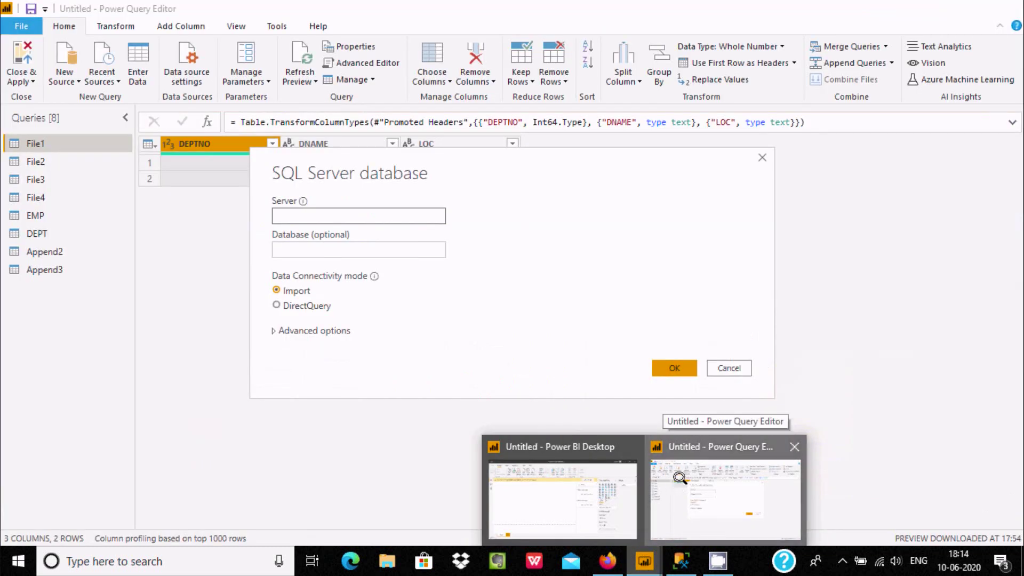
pyautogui.click(686, 488)
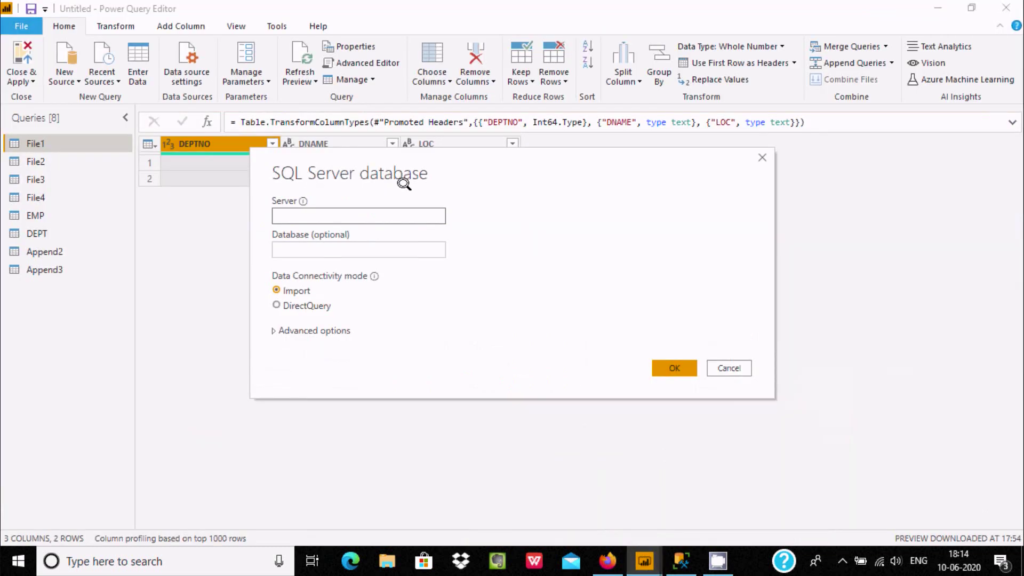
pyautogui.click(341, 213)
pyautogui.click(681, 560)
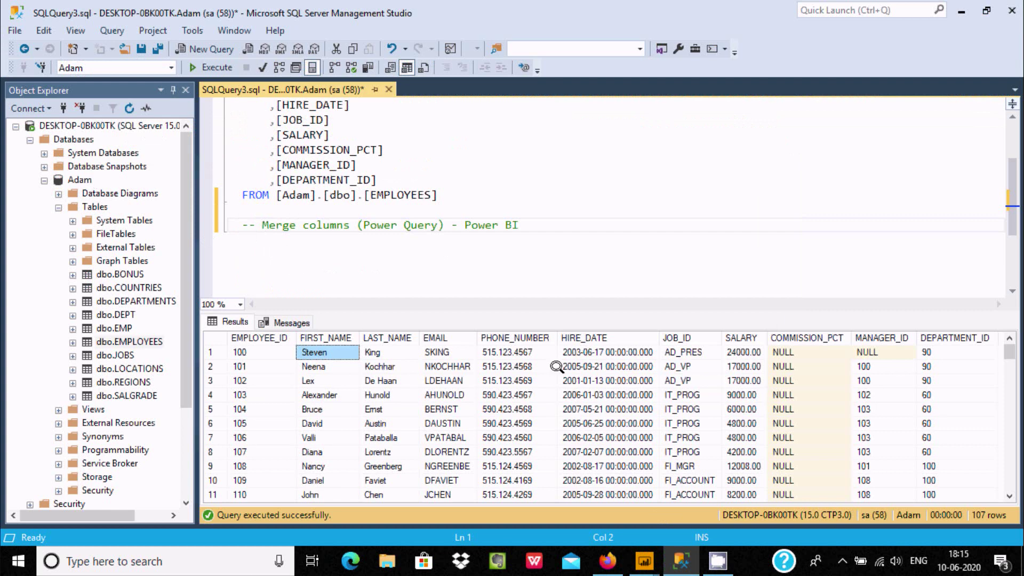
pyautogui.moveTo(644, 560)
pyautogui.click(724, 488)
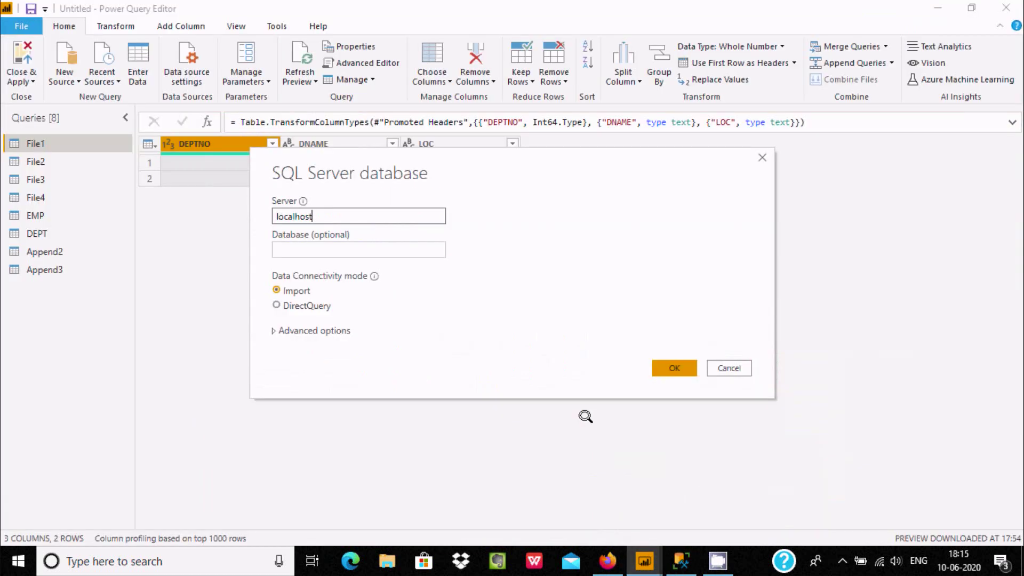
pyautogui.click(304, 248)
pyautogui.write('Adam')
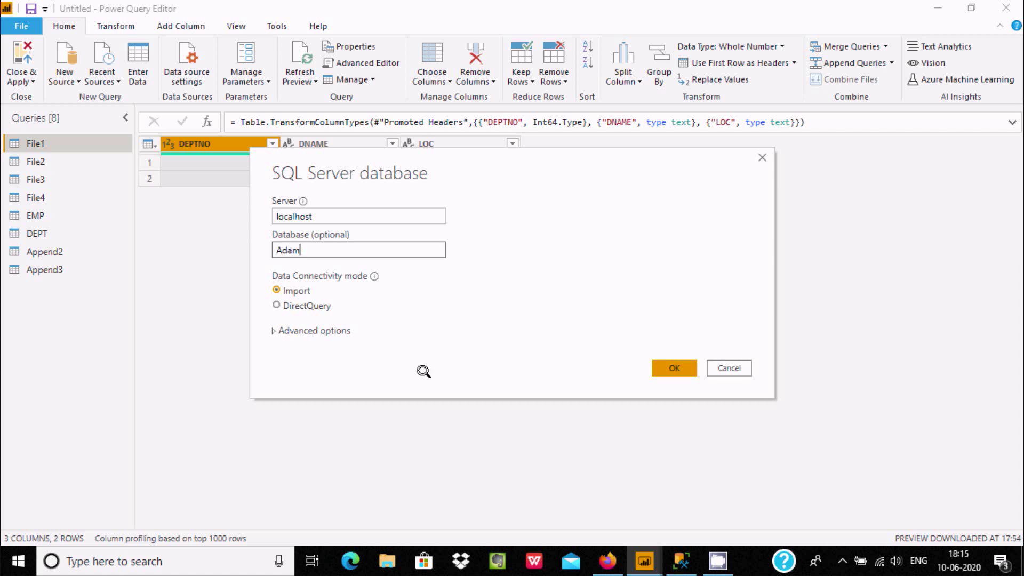
# Confirm the localhost/Adam connection, then tick and load the EMPLOYEES table from Navigator.
pyautogui.click(672, 367)
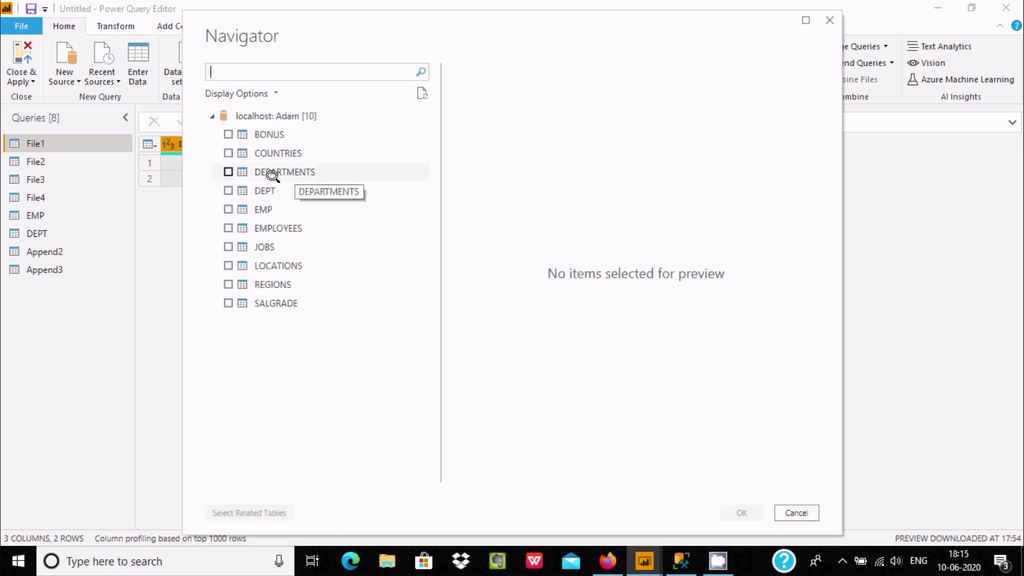
pyautogui.click(228, 227)
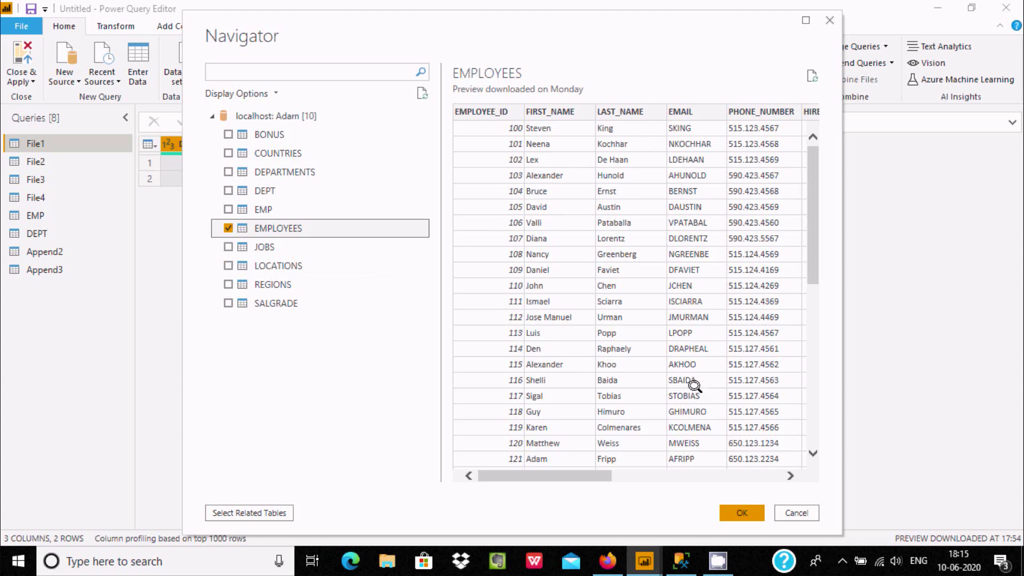
pyautogui.click(741, 513)
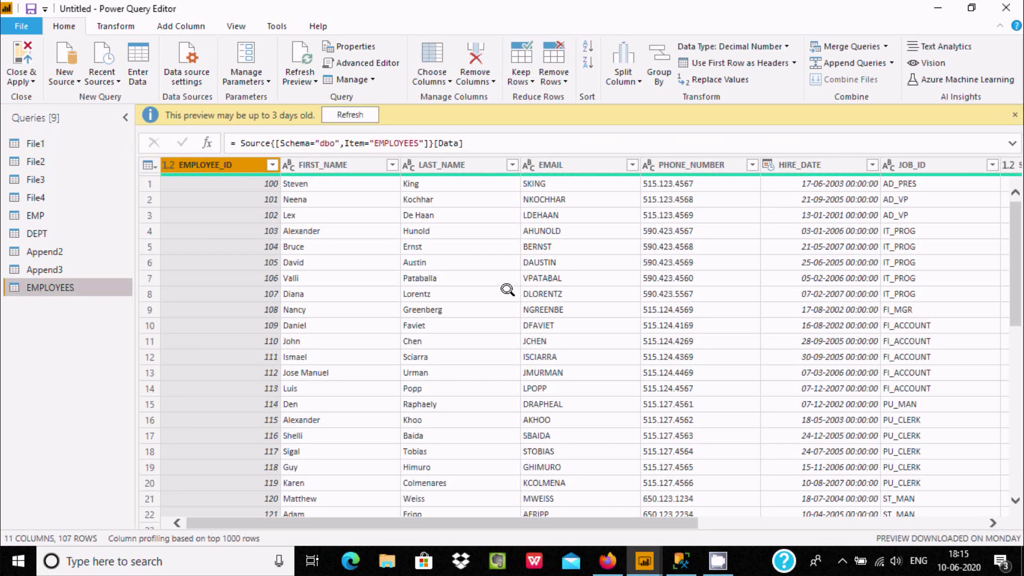
# Refresh the outdated EMPLOYEES preview and click into the FIRST_NAME column.
pyautogui.click(349, 115)
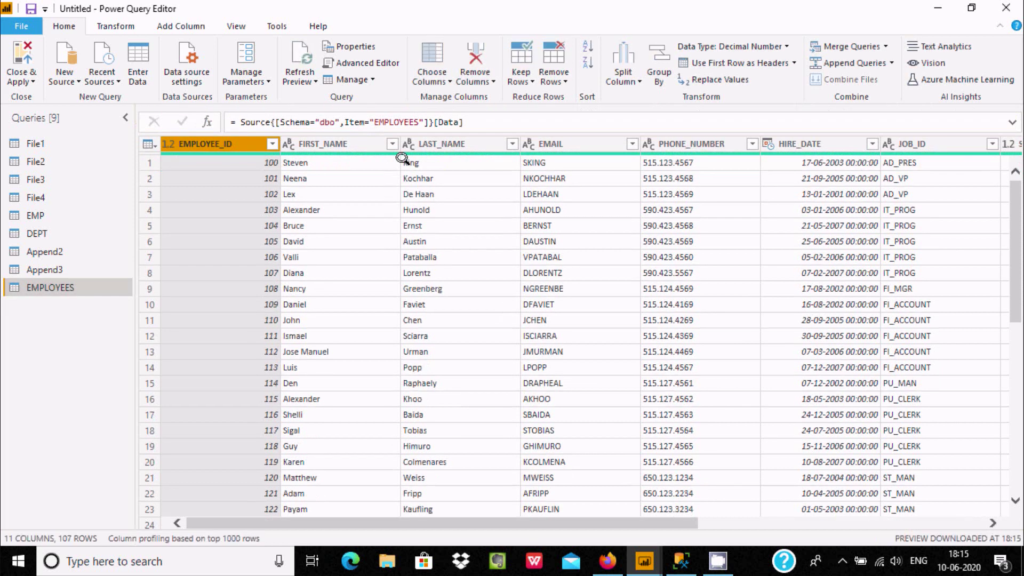
pyautogui.click(300, 162)
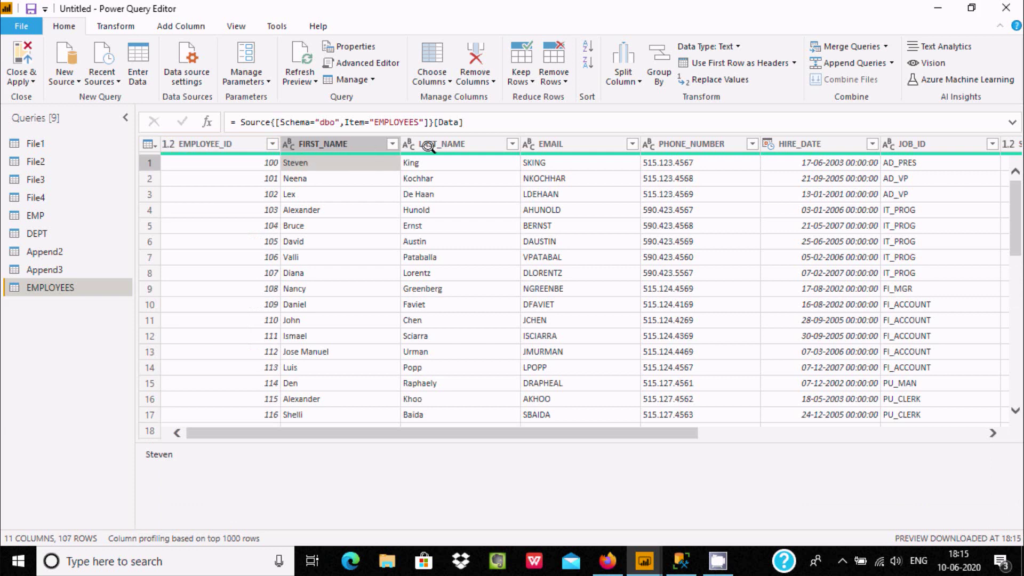
pyautogui.click(452, 144)
pyautogui.click(296, 162)
# Select the FIRST_NAME header, then Shift+click LAST_NAME to select both columns.
pyautogui.click(430, 160)
pyautogui.click(320, 158)
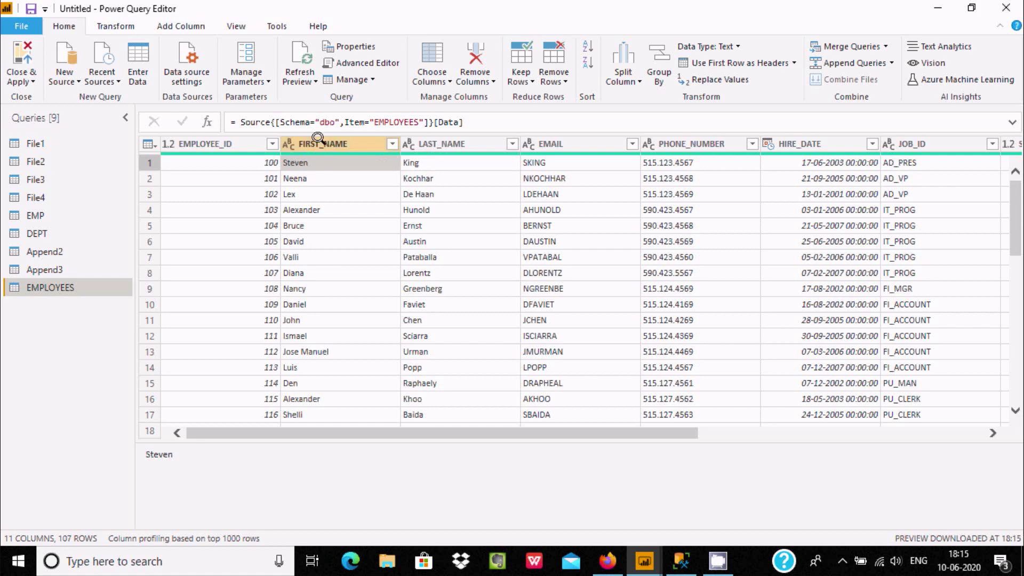
pyautogui.click(323, 144)
pyautogui.keyDown('ctrl'); pyautogui.click(442, 143); pyautogui.keyUp('ctrl')
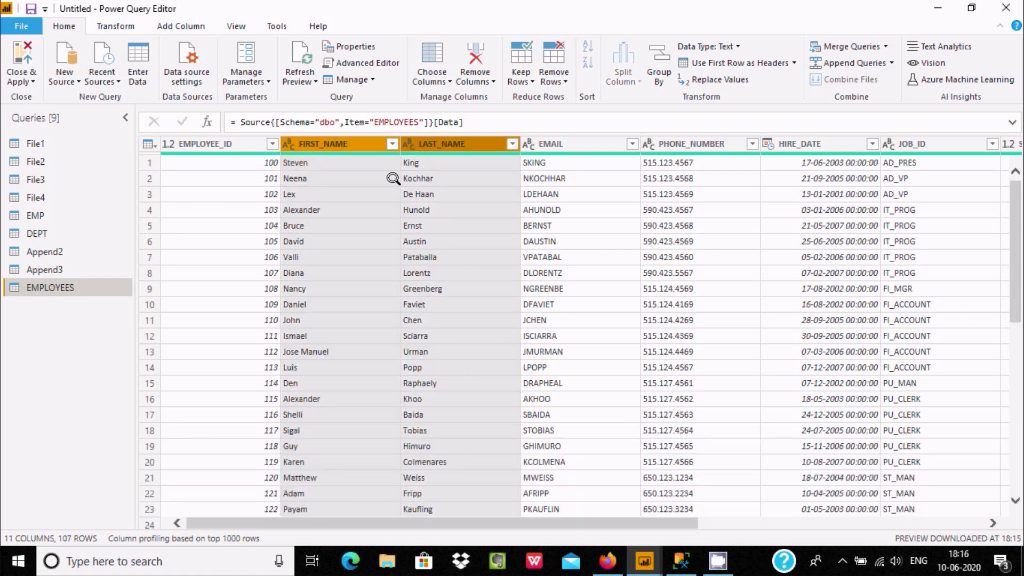
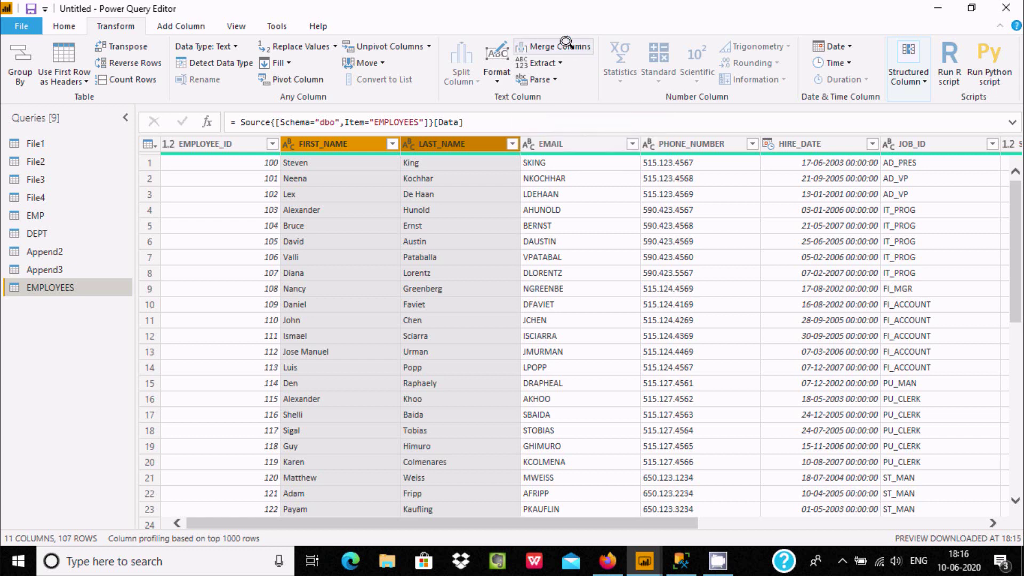
# Merge FIRST_NAME and LAST_NAME into a 'Merged' column with a Space separator instead of Tab.
pyautogui.click(565, 46)
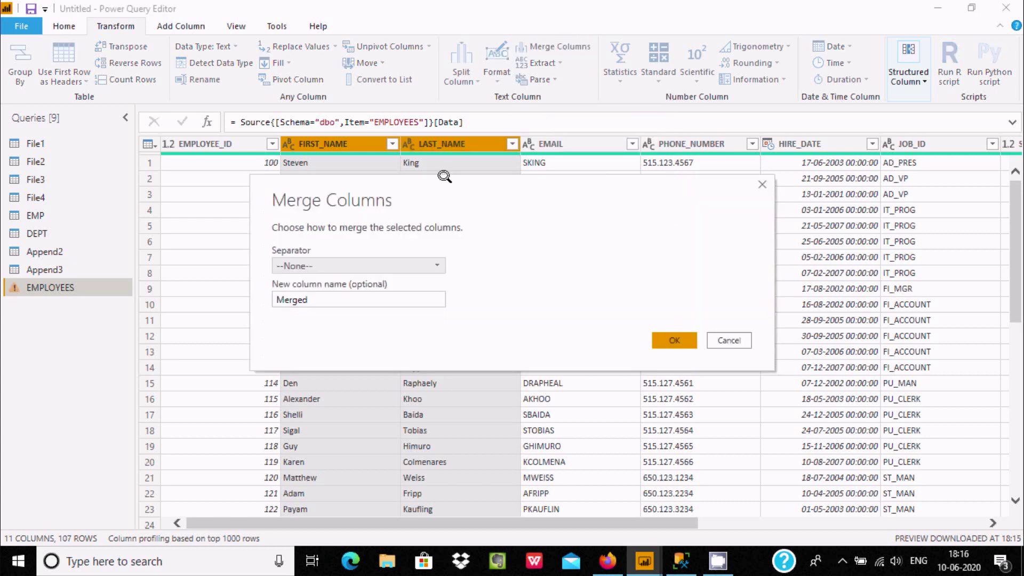
pyautogui.moveTo(404, 188); pyautogui.dragTo(658, 192)
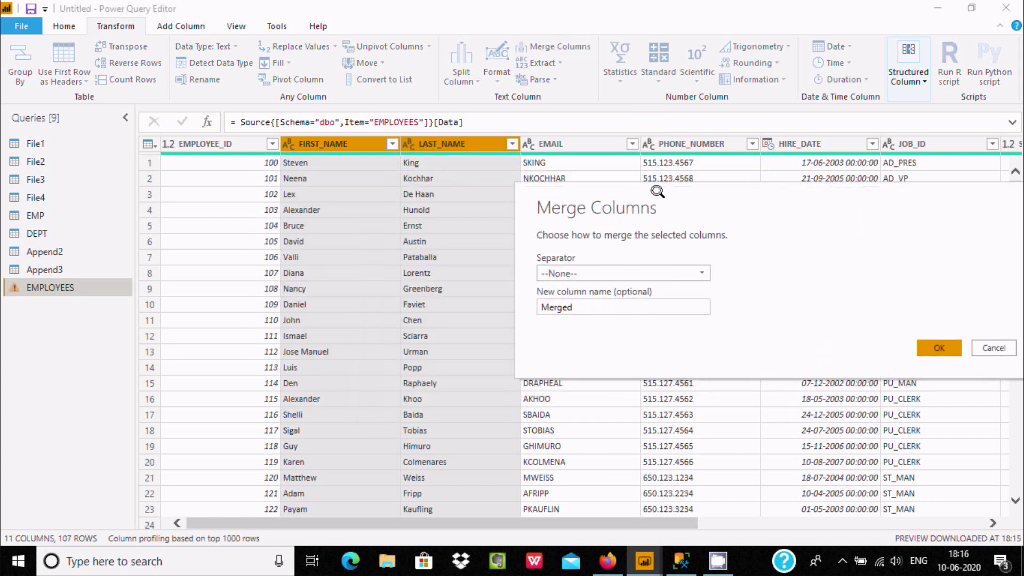
pyautogui.click(584, 273)
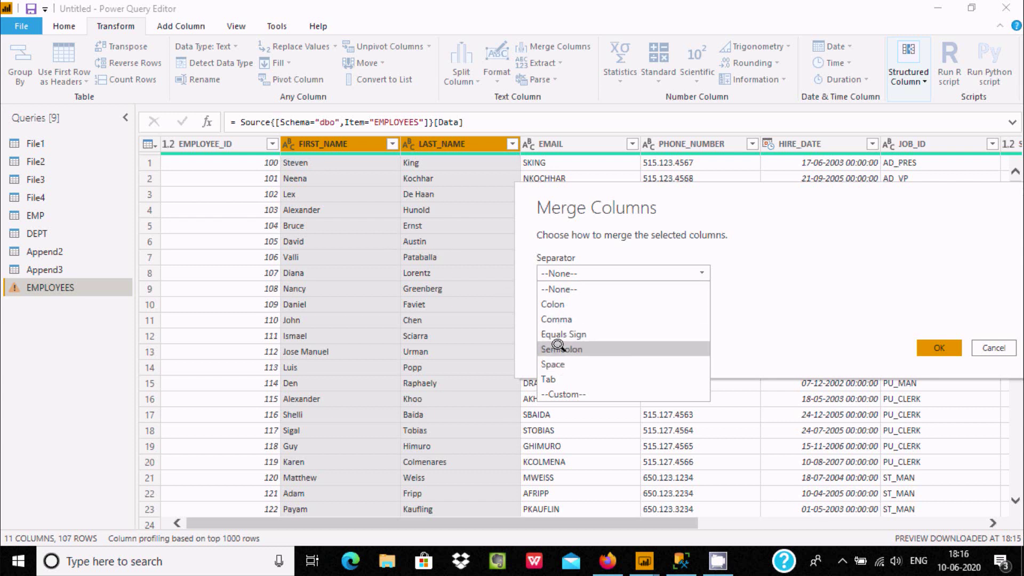
pyautogui.click(552, 379)
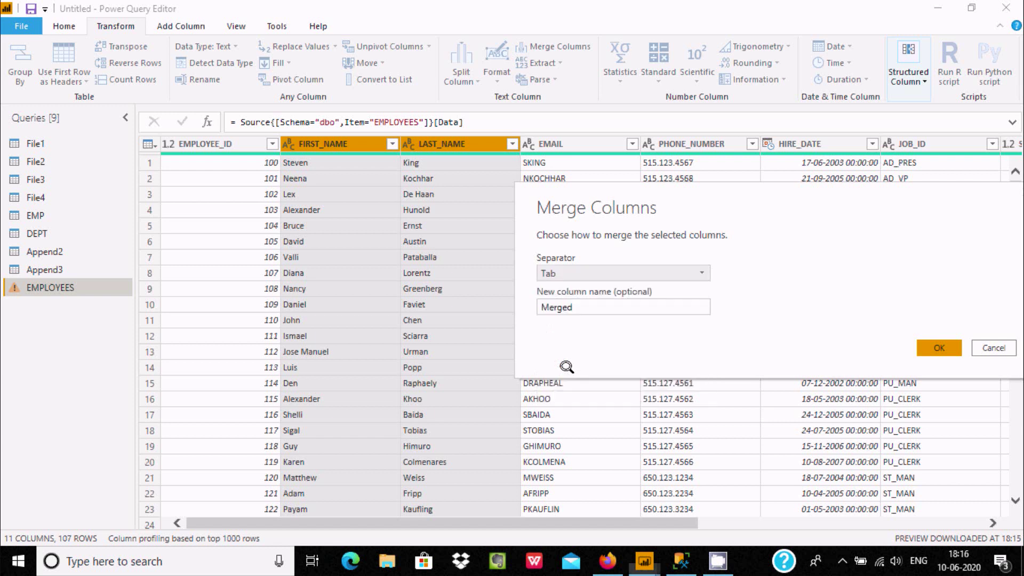
pyautogui.click(571, 273)
pyautogui.click(571, 364)
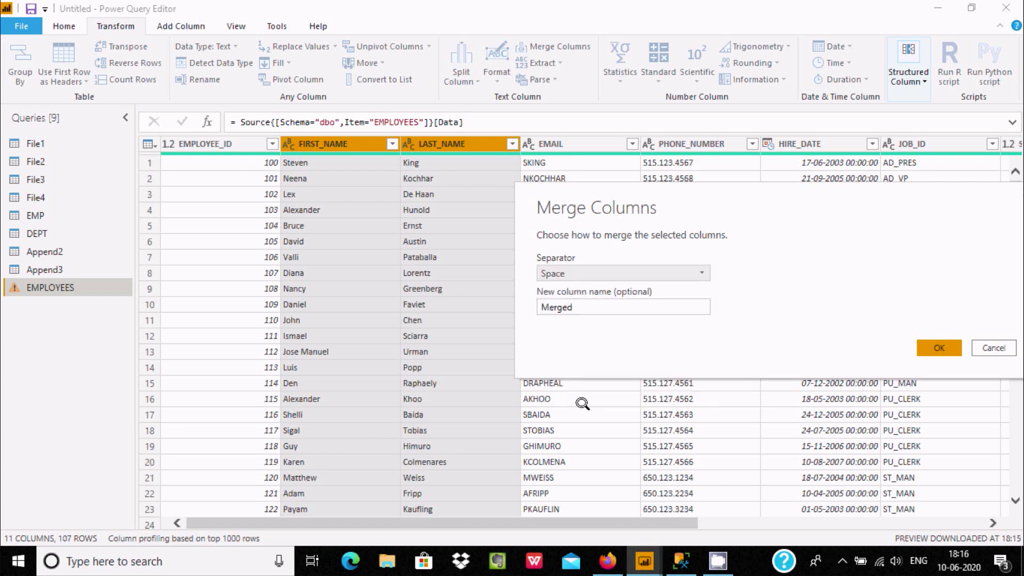
pyautogui.click(609, 307)
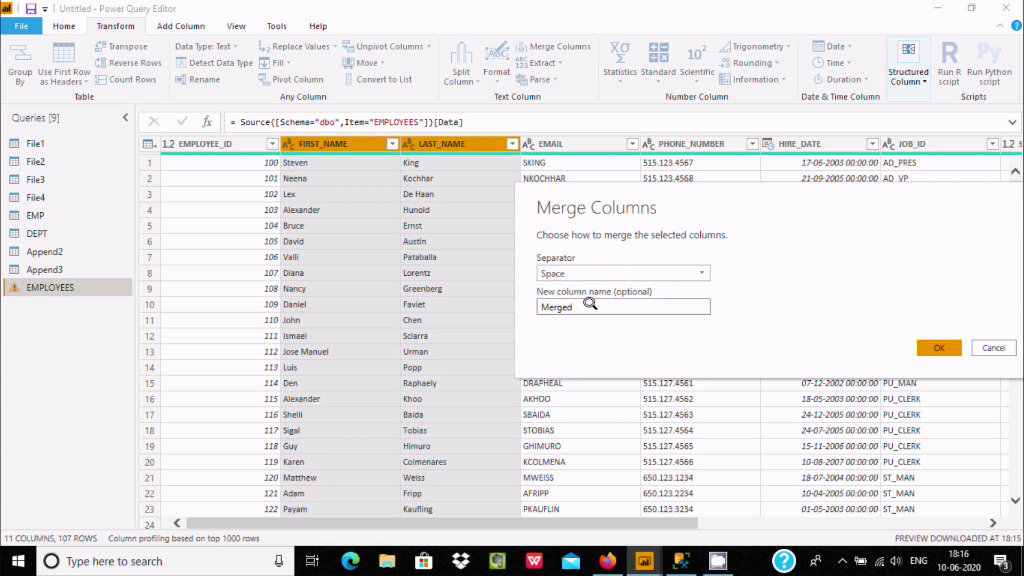
pyautogui.click(938, 347)
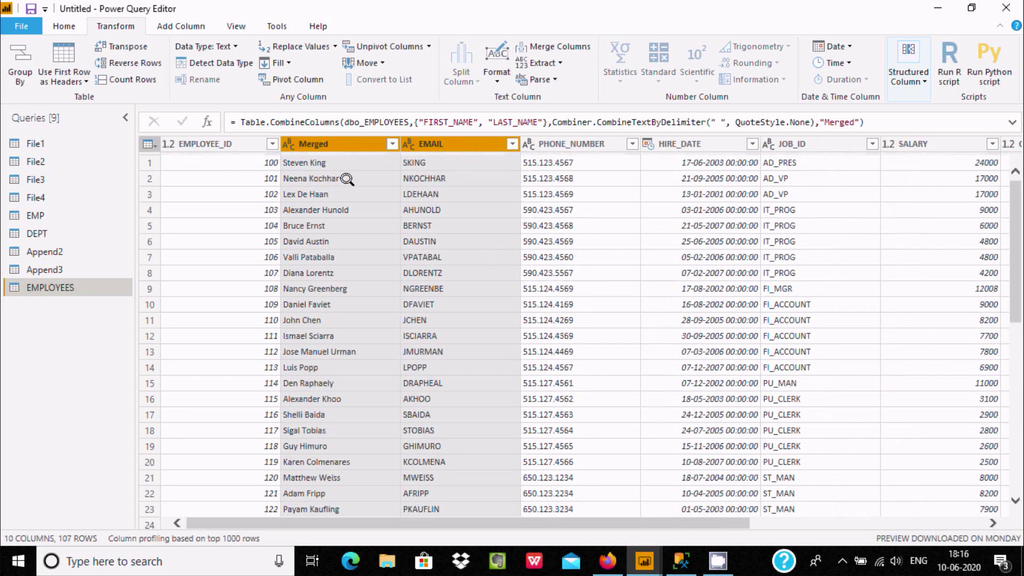
pyautogui.click(344, 178)
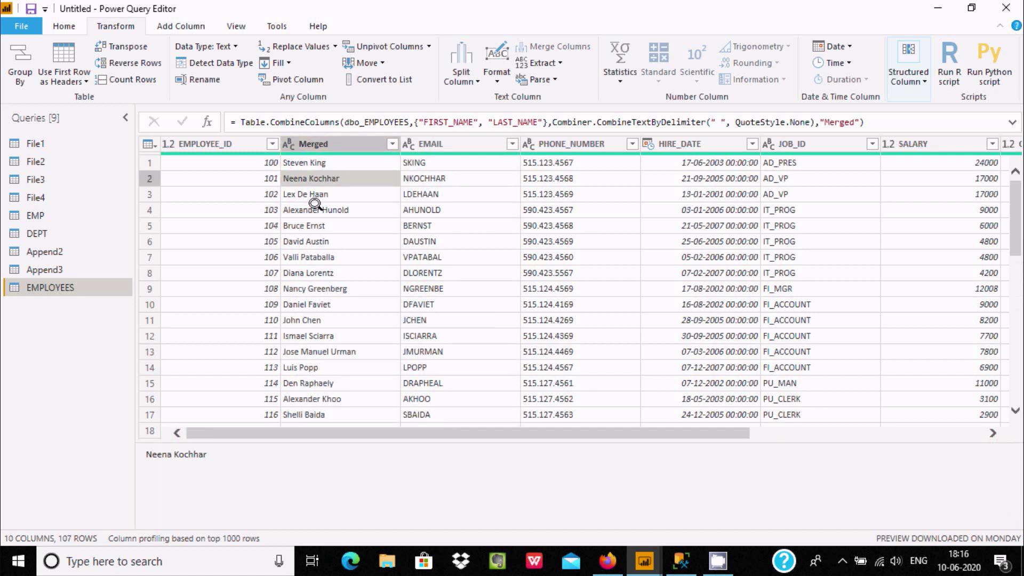
pyautogui.click(680, 561)
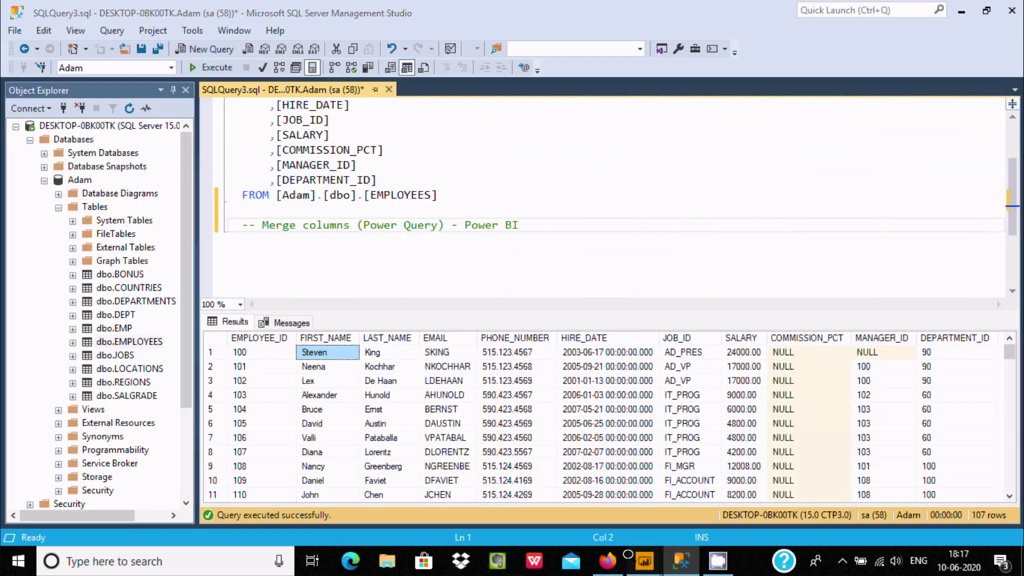
pyautogui.moveTo(644, 561)
pyautogui.click(724, 492)
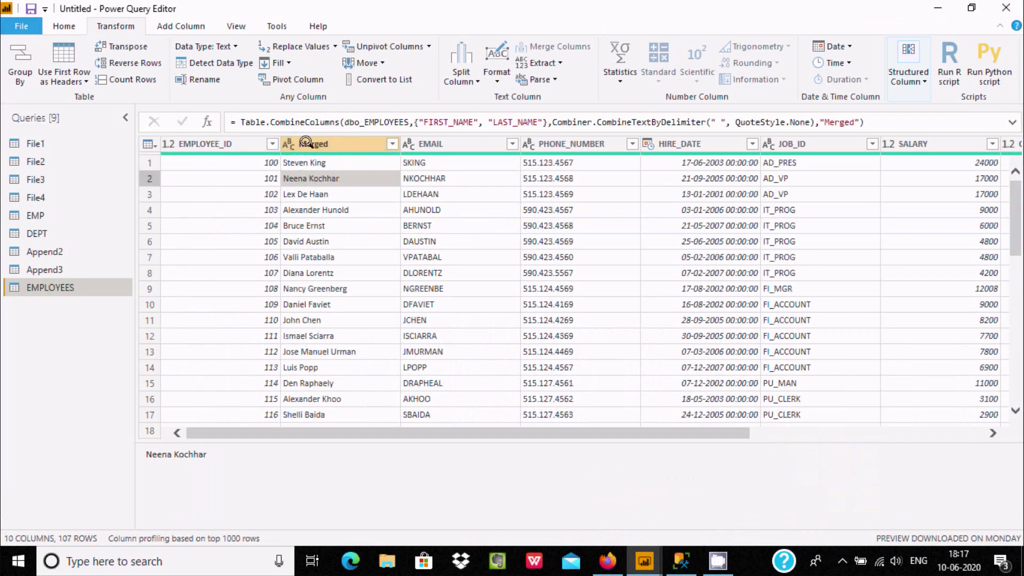
pyautogui.click(387, 142)
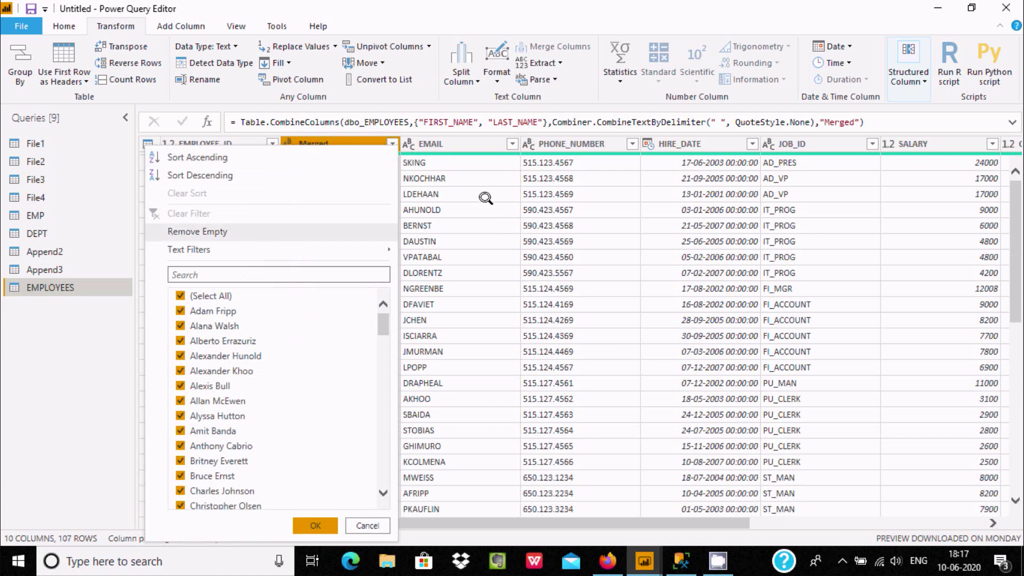
pyautogui.click(485, 198)
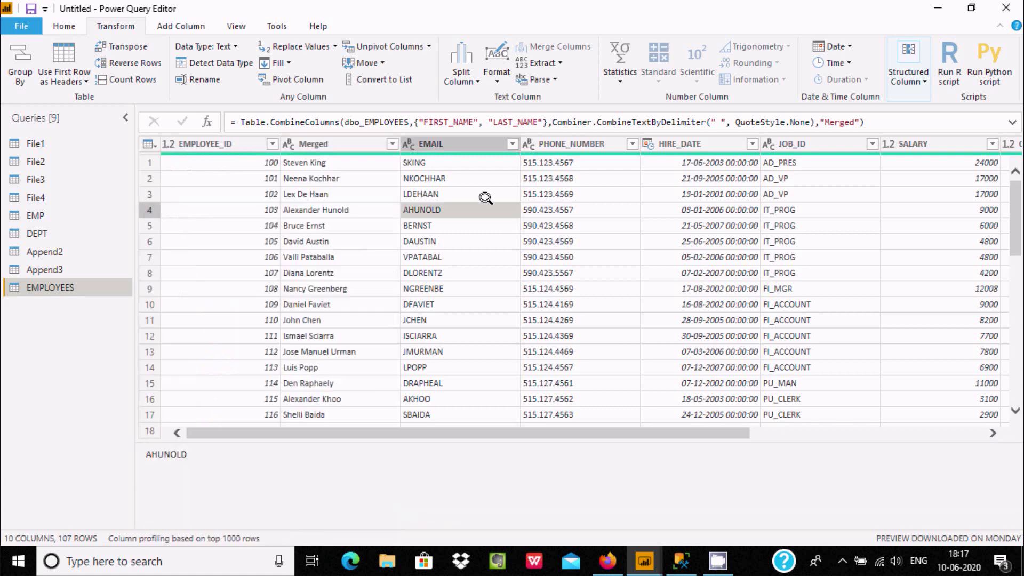
# Rename the Merged column header to 'Full Name'.
pyautogui.rightClick(341, 143)
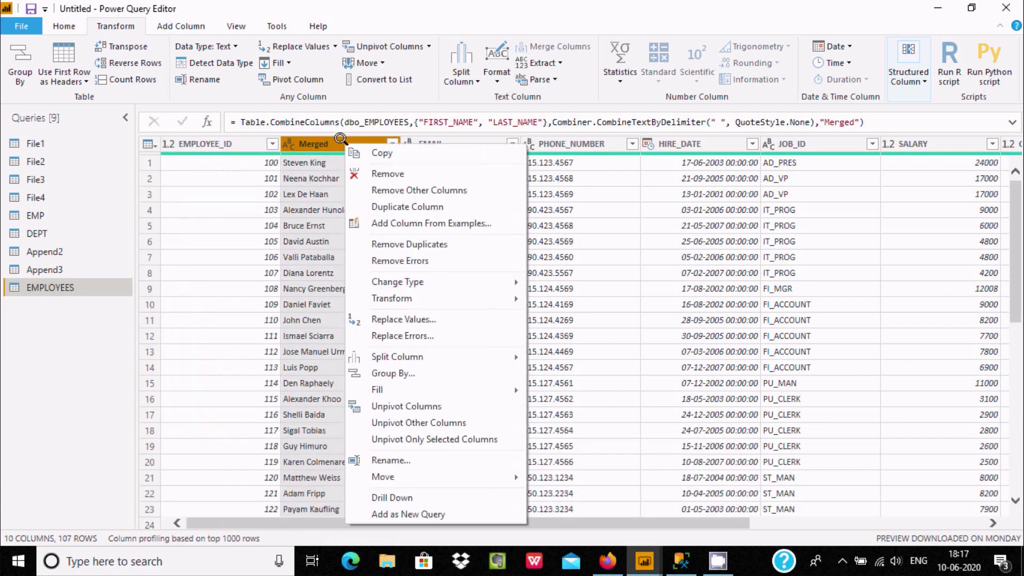
pyautogui.click(398, 461)
pyautogui.write('Full')
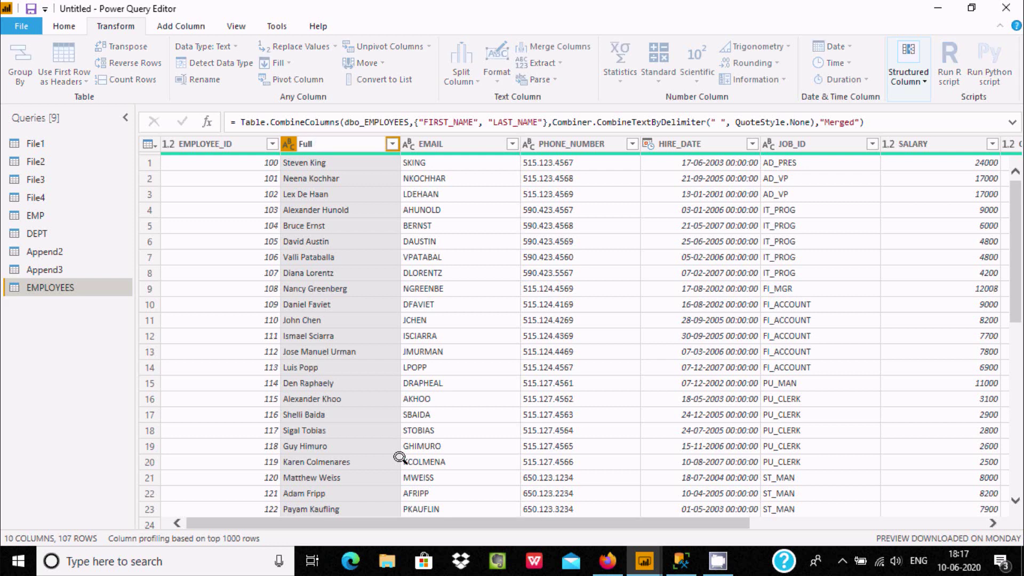
pyautogui.write('ame')
pyautogui.press('Return')
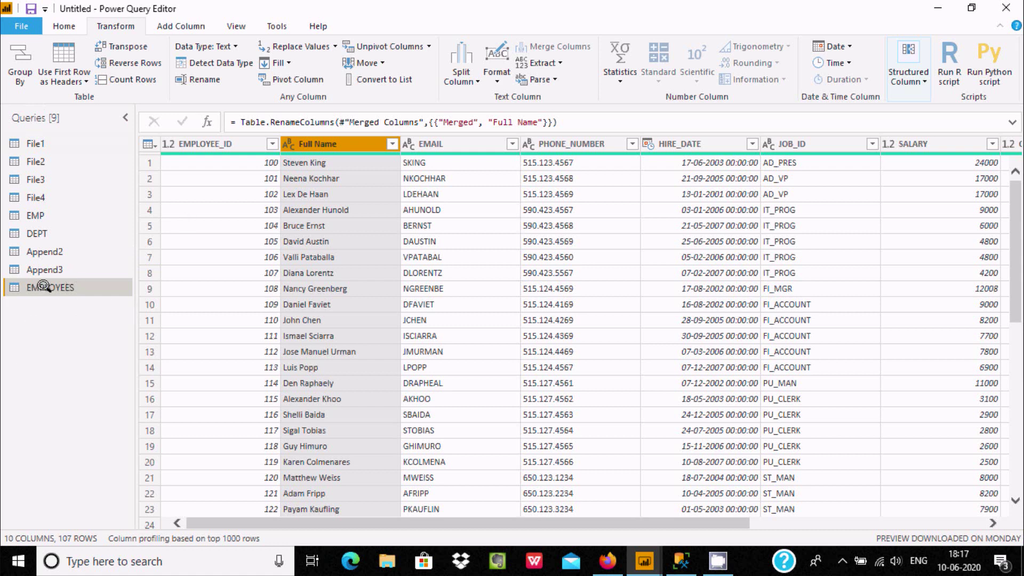
# Close the EMPLOYEES query menu and choose Not now to leave query changes unapplied.
pyautogui.rightClick(56, 272)
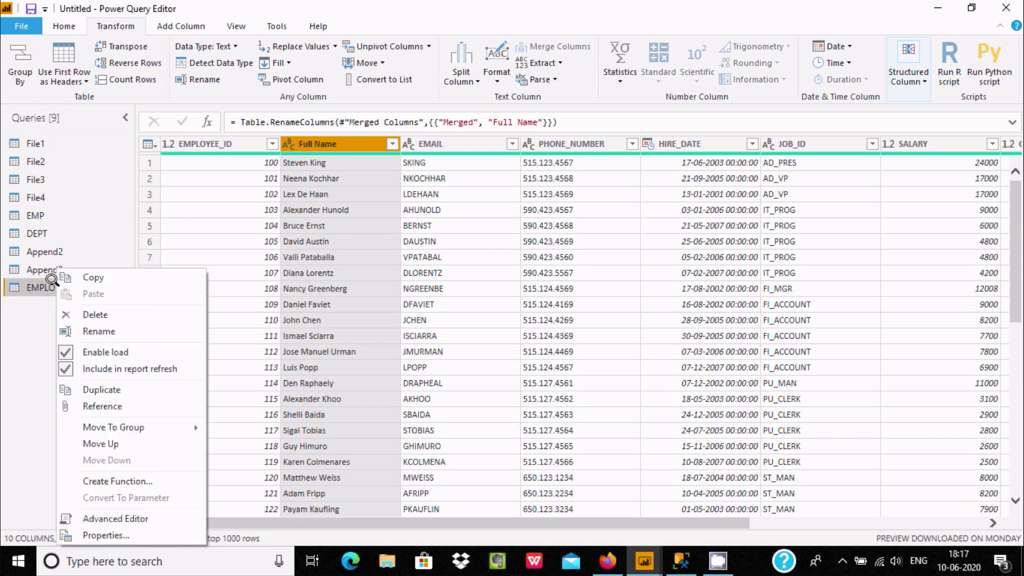
pyautogui.click(336, 7)
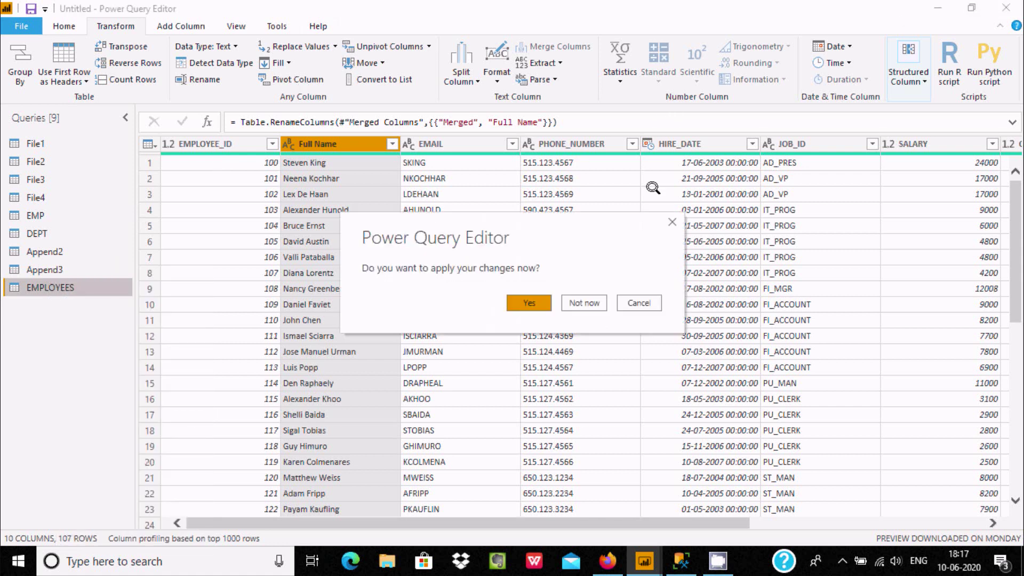
pyautogui.click(585, 301)
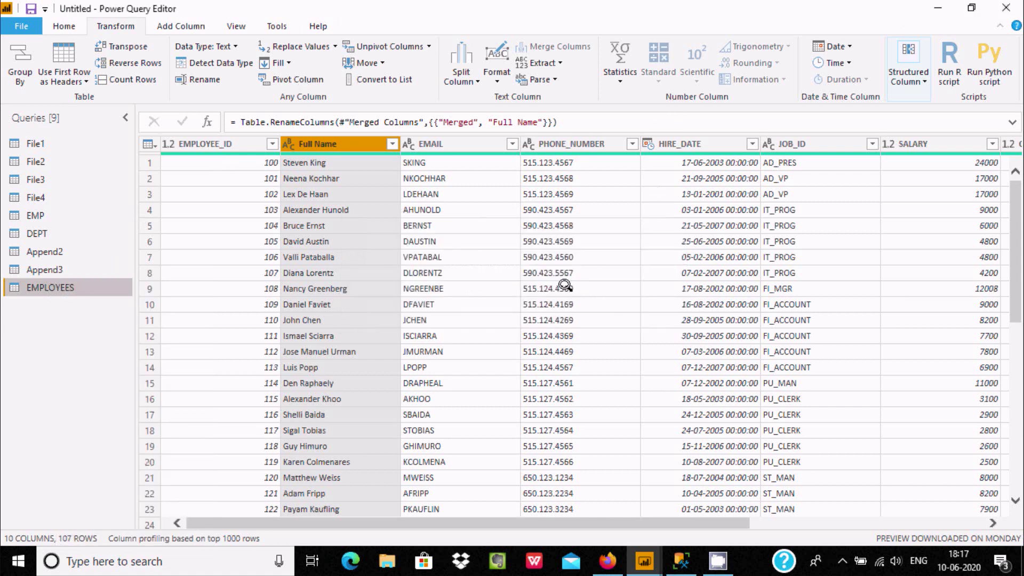
# Visit the SQL Server window, then return to Power BI and reopen Power Query Editor via Transform data.
pyautogui.hotkey('alt', 'Tab')
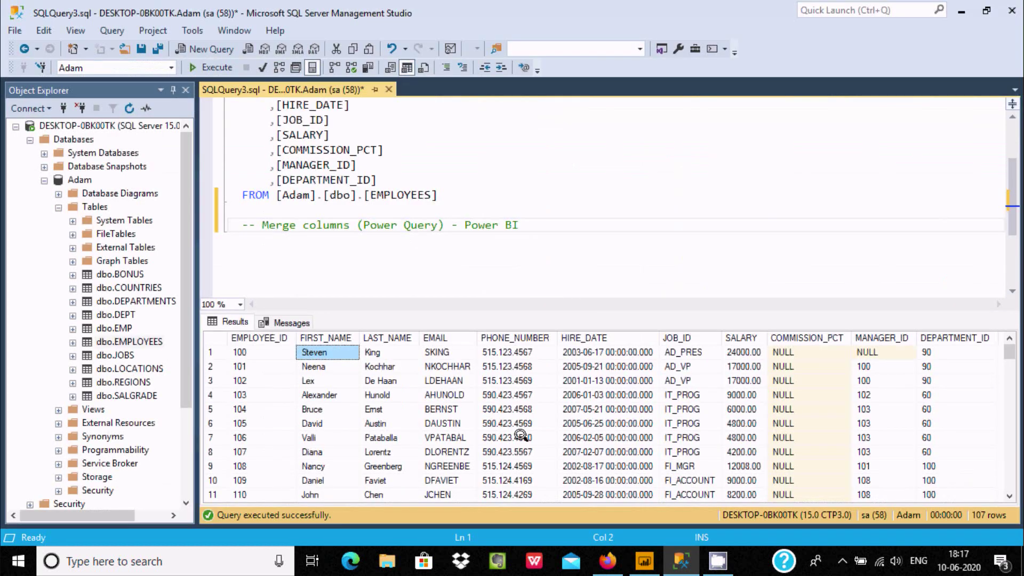
pyautogui.hotkey('alt', 'Tab')
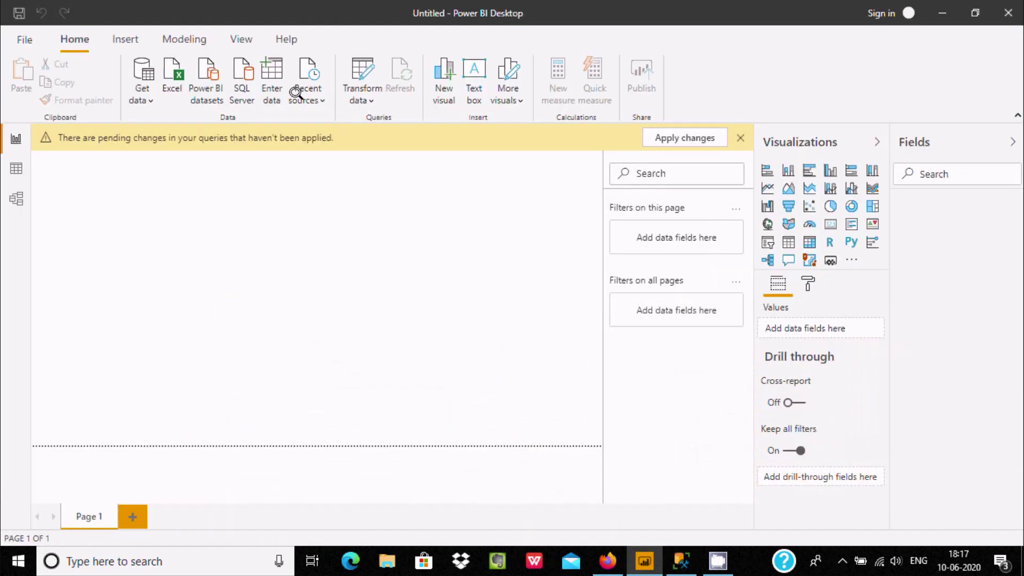
pyautogui.click(362, 95)
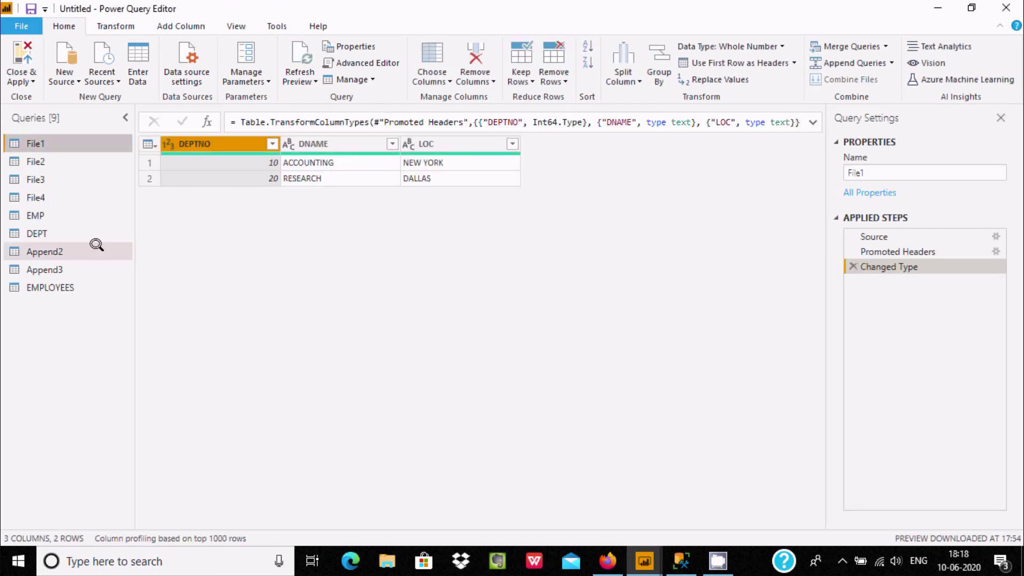
# Roll EMPLOYEES back to its Navigation step and select the FIRST_NAME, LAST_NAME and EMAIL columns.
pyautogui.click(48, 285)
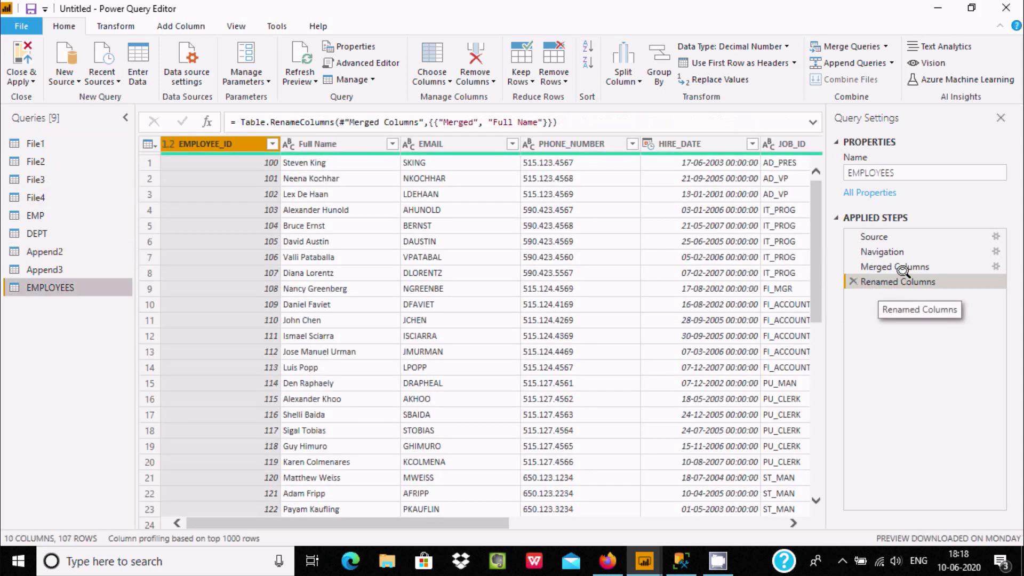
pyautogui.click(878, 250)
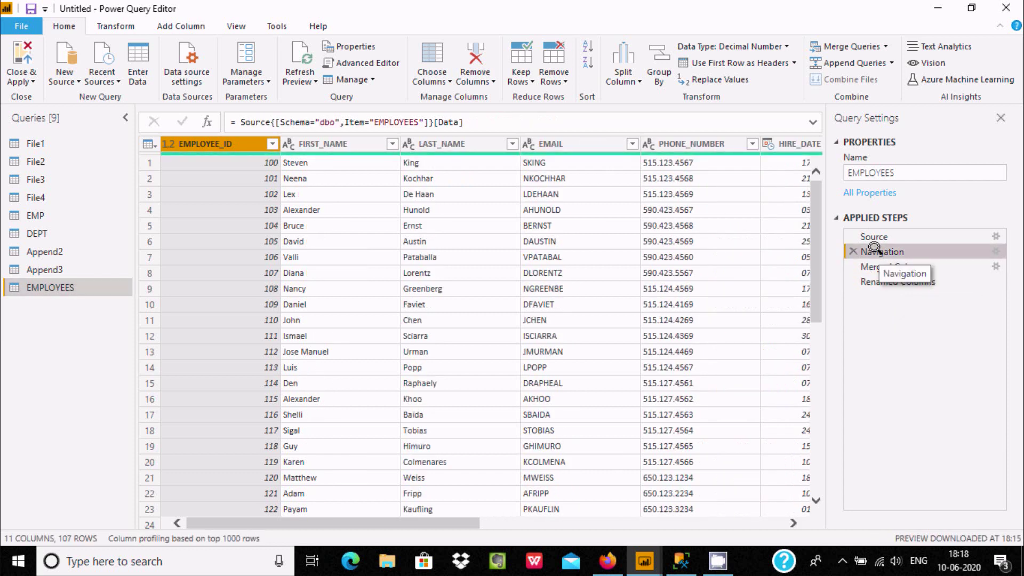
pyautogui.click(325, 144)
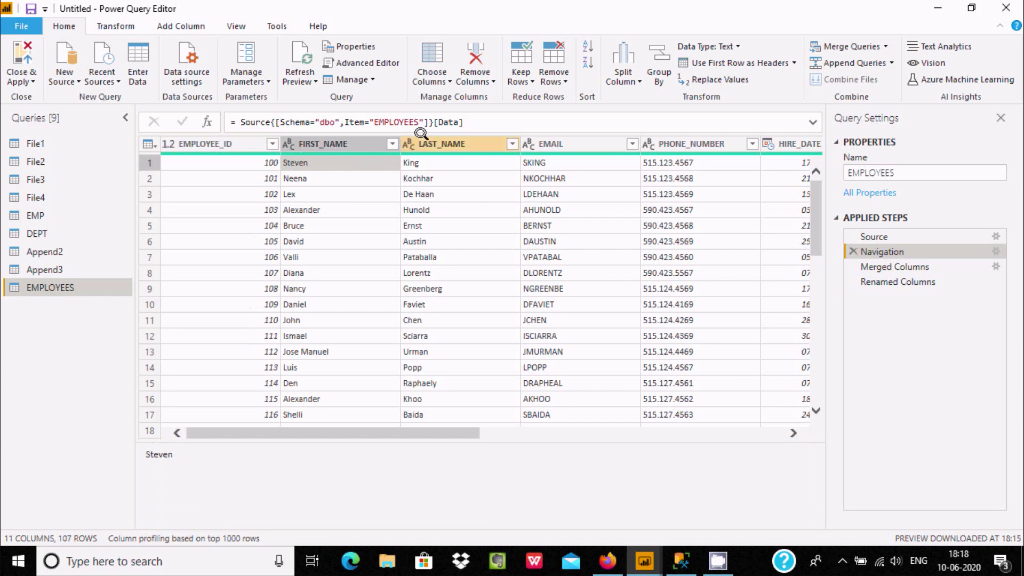
pyautogui.click(441, 143)
pyautogui.click(328, 144)
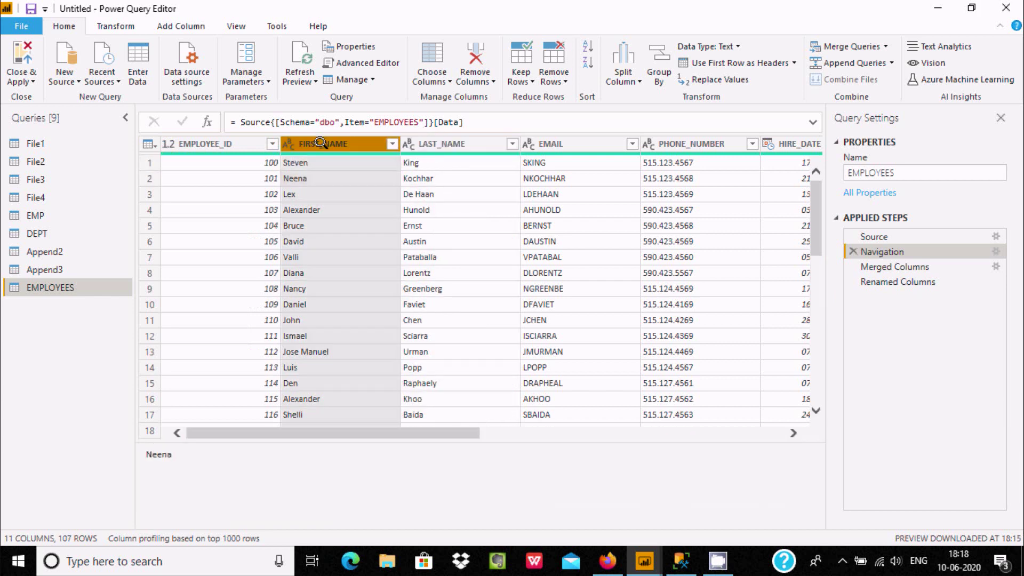
pyautogui.keyDown('ctrl'); pyautogui.click(452, 144); pyautogui.keyUp('ctrl')
pyautogui.keyDown('ctrl'); pyautogui.click(553, 143); pyautogui.keyUp('ctrl')
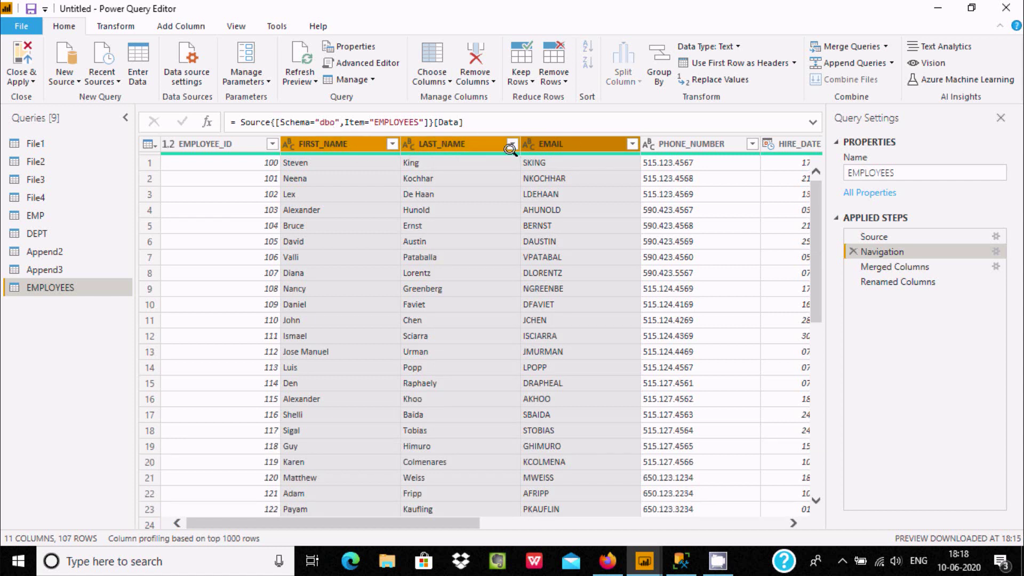
# Insert a merge step joining FIRST_NAME, LAST_NAME and EMAIL into a space-separated 'Name' column.
pyautogui.click(132, 23)
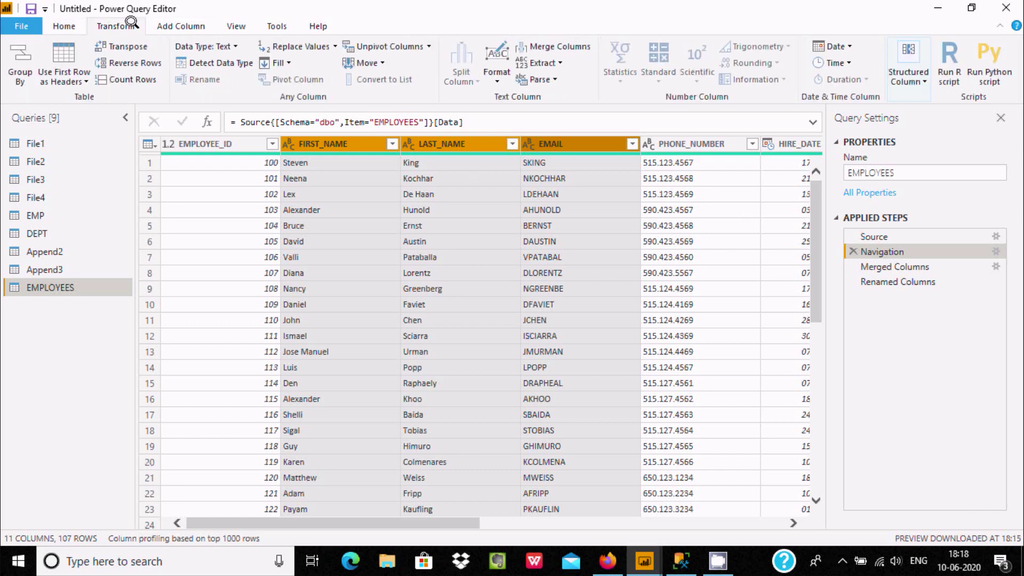
pyautogui.click(582, 45)
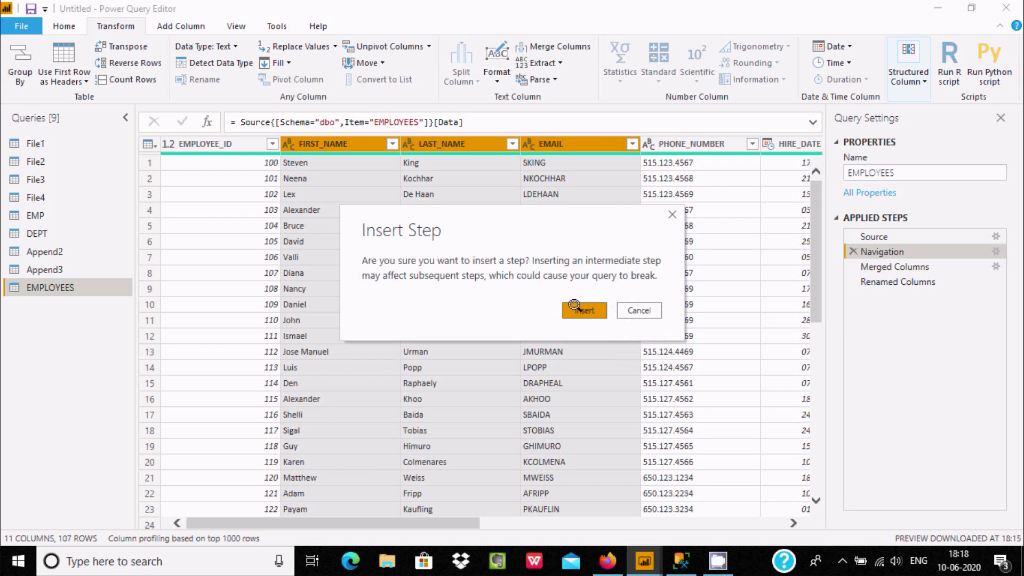
pyautogui.click(574, 308)
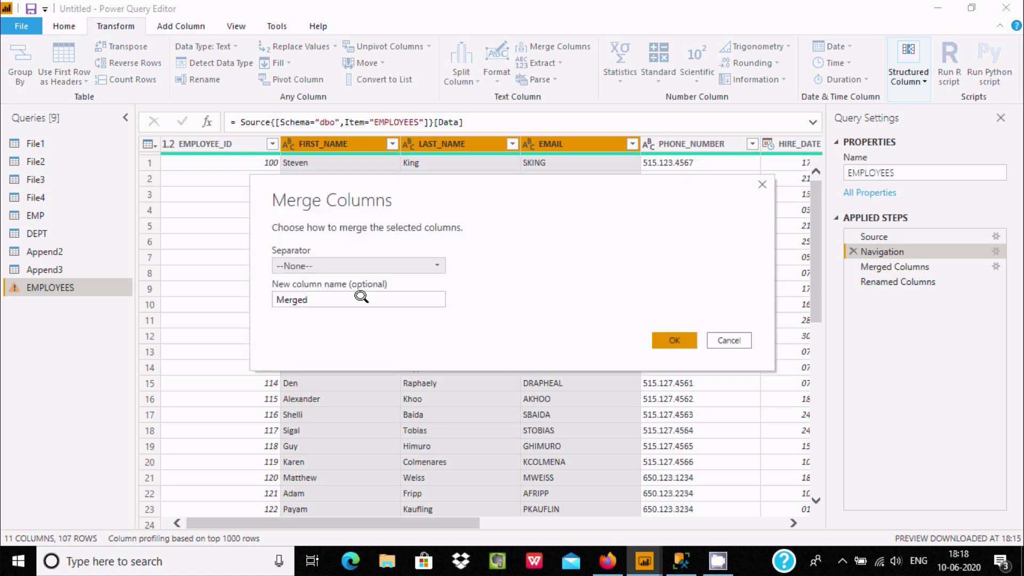
pyautogui.click(321, 264)
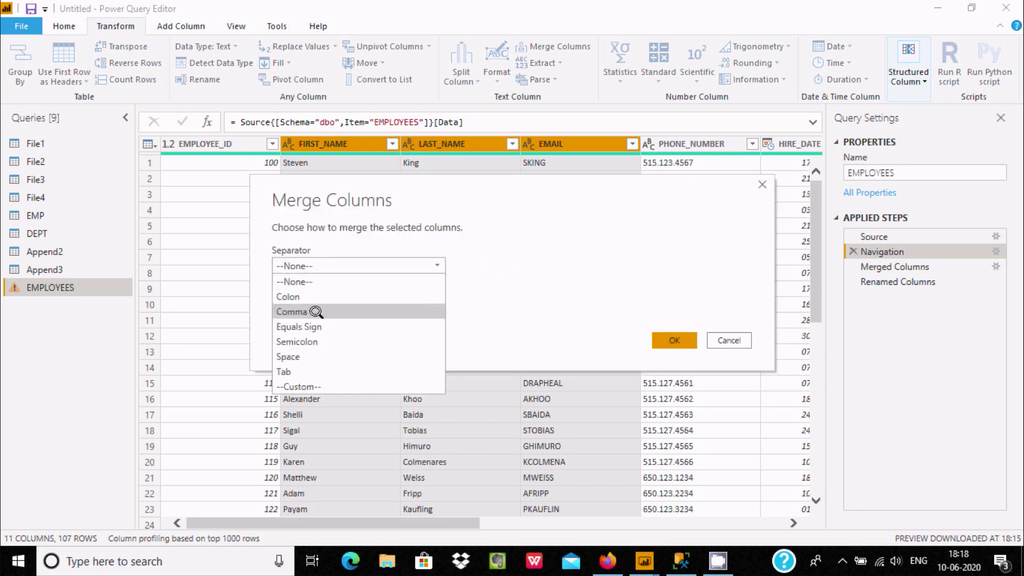
pyautogui.click(315, 357)
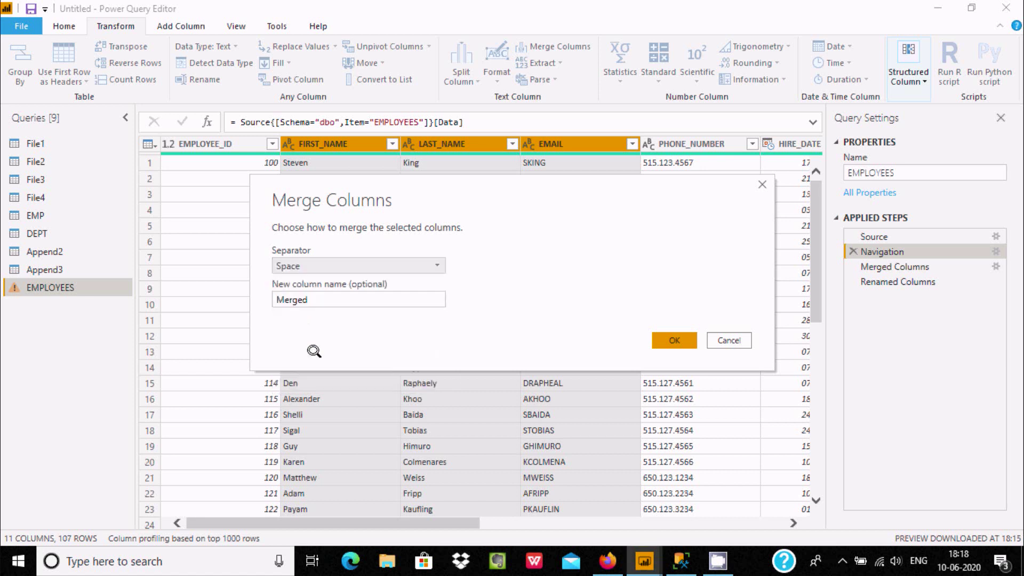
pyautogui.doubleClick(300, 299)
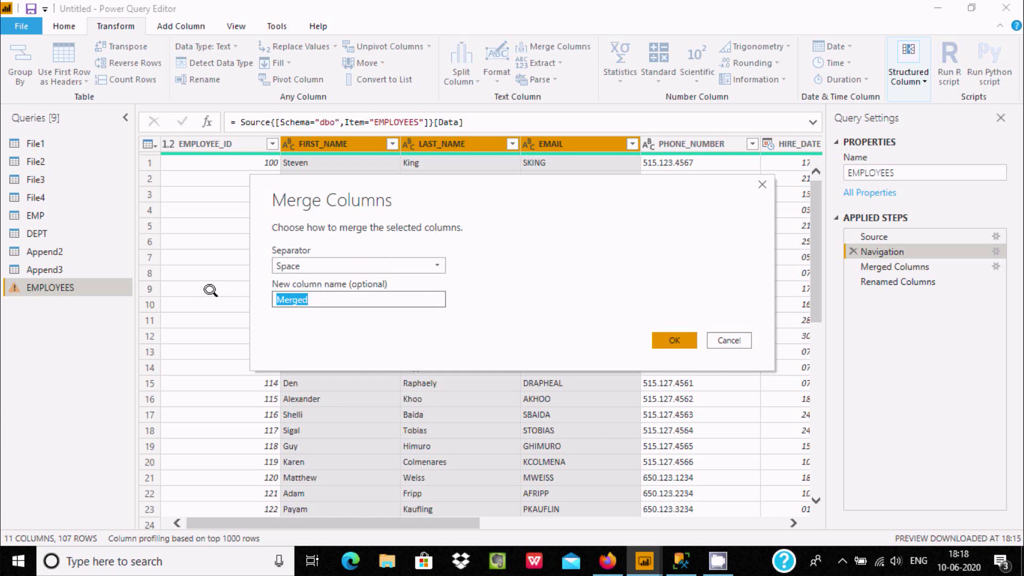
pyautogui.write('Name')
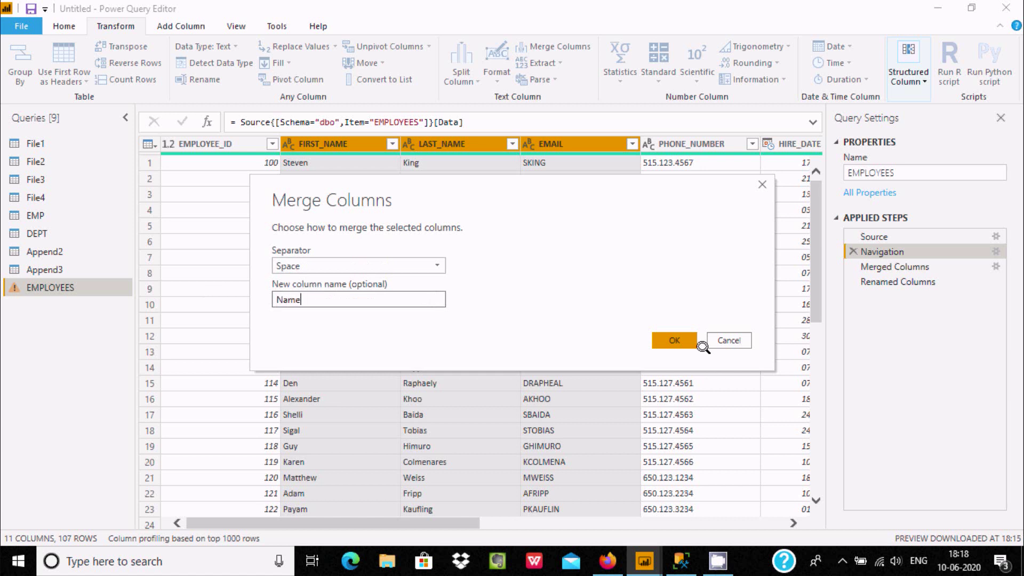
pyautogui.click(674, 341)
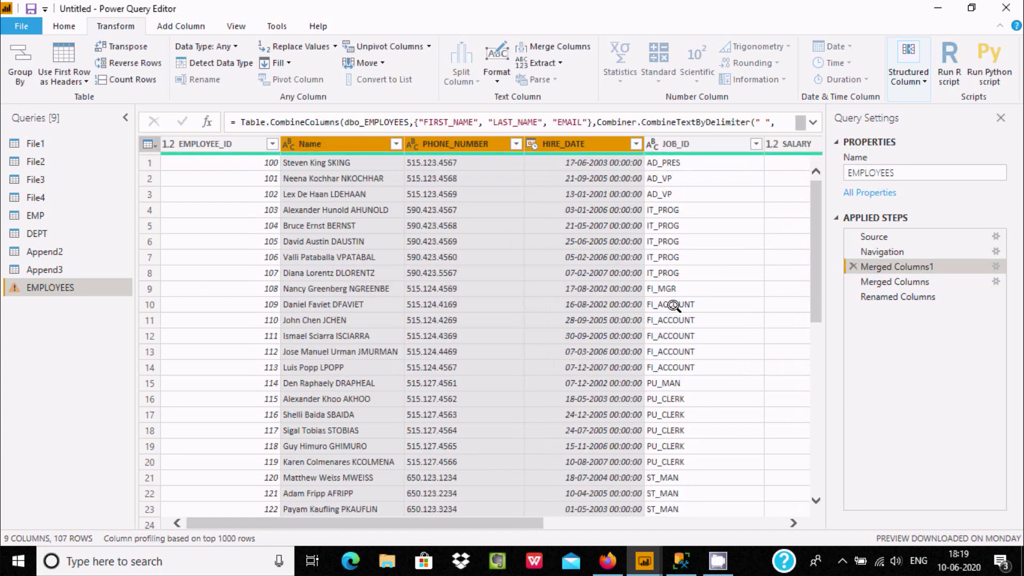